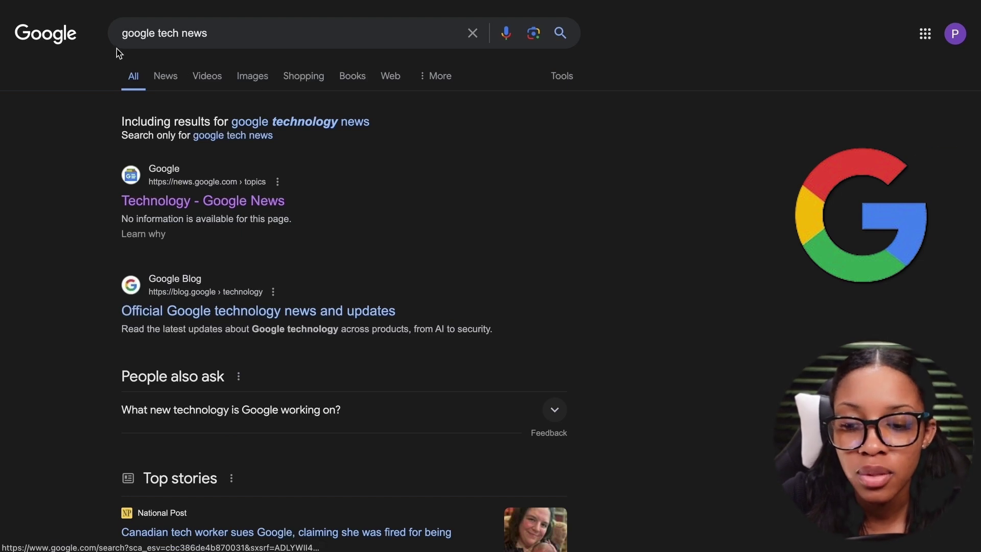
Rerun the 'google tech news' search and open the Technology - Google News result
left_click_drag(123, 33, 245, 32)
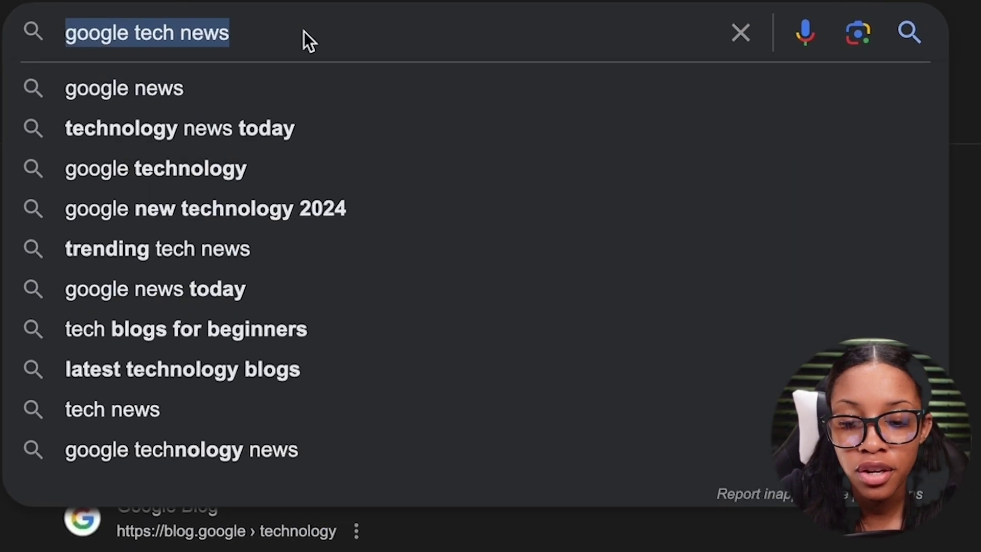
left_click(303, 32)
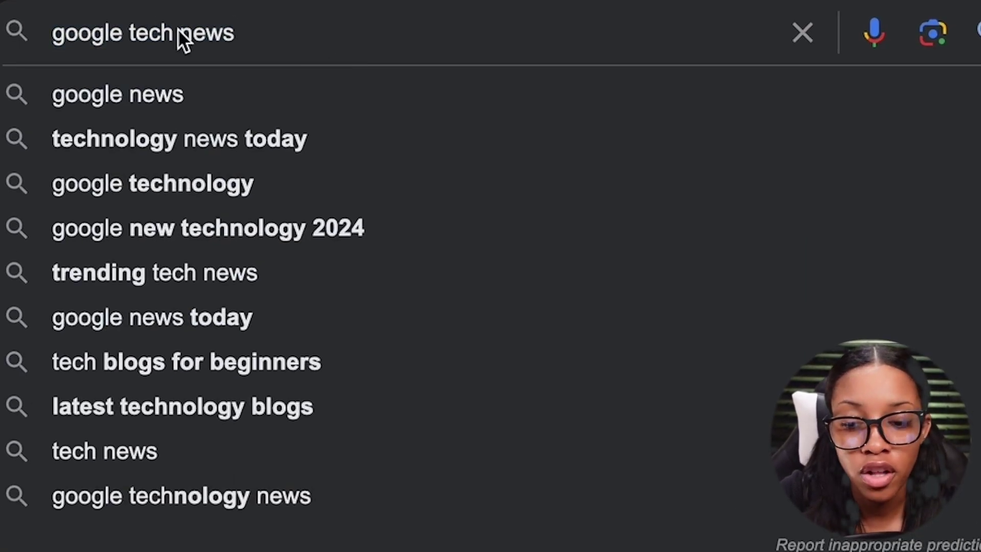
left_click_drag(174, 32, 129, 32)
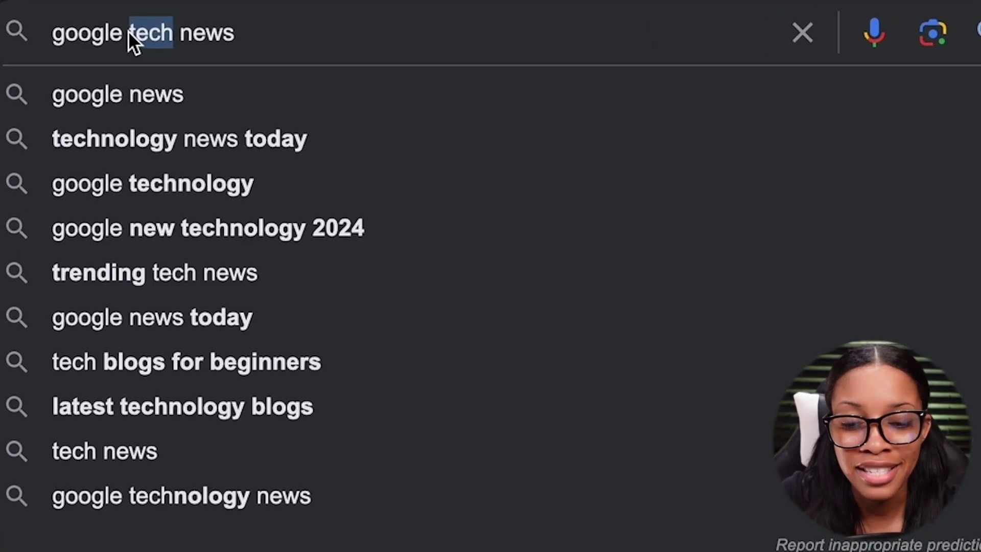
key("Return")
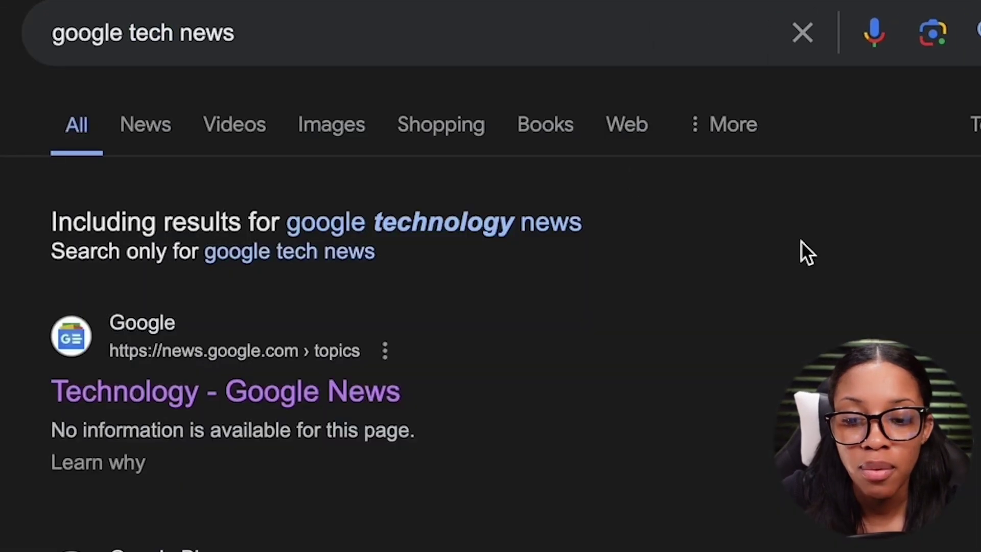
left_click(197, 401)
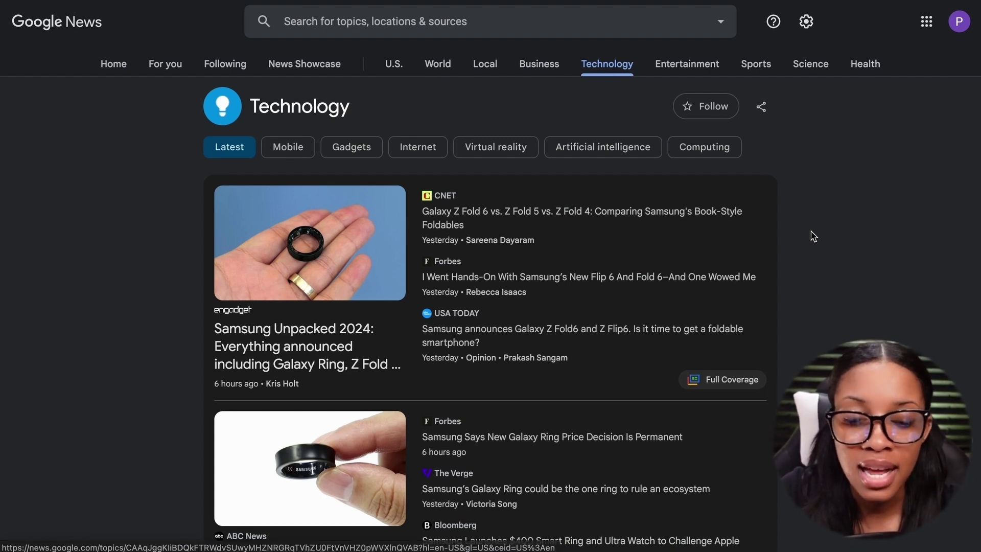
Browse the Technology page and its Mobile, Gadgets and Internet story sections
scroll(817, 245, "down", 2)
scroll(615, 204, "down", 9)
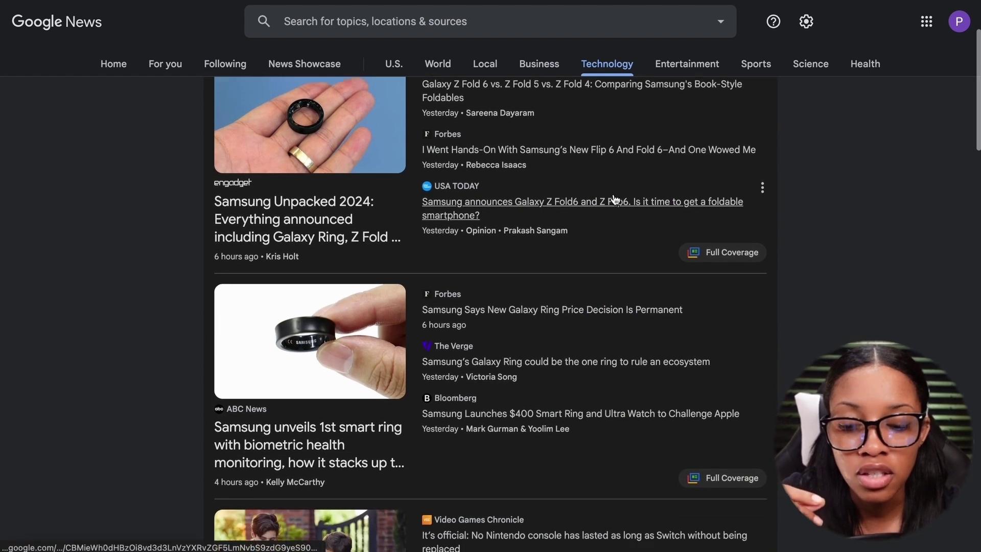
scroll(604, 334, "down", 14)
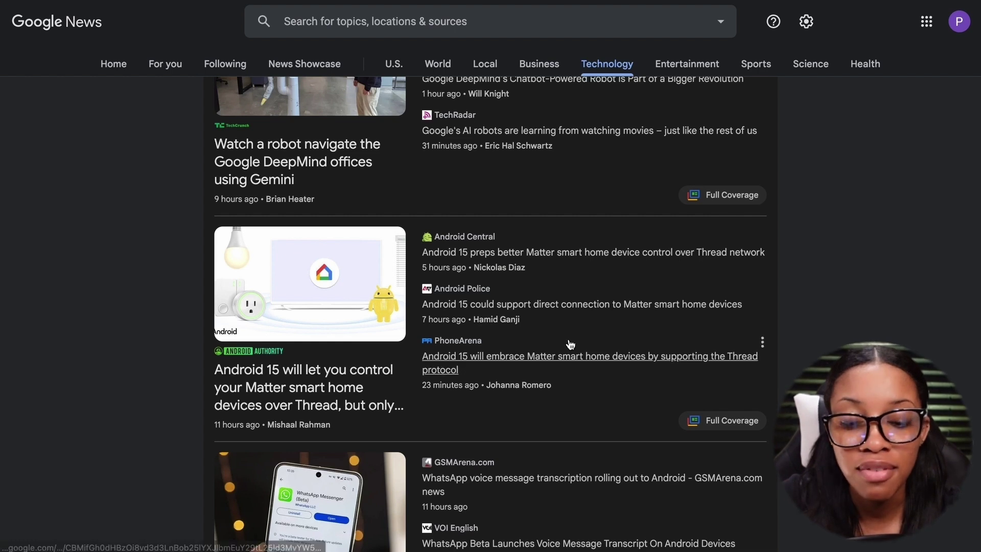
scroll(508, 344, "down", 3)
key("Home")
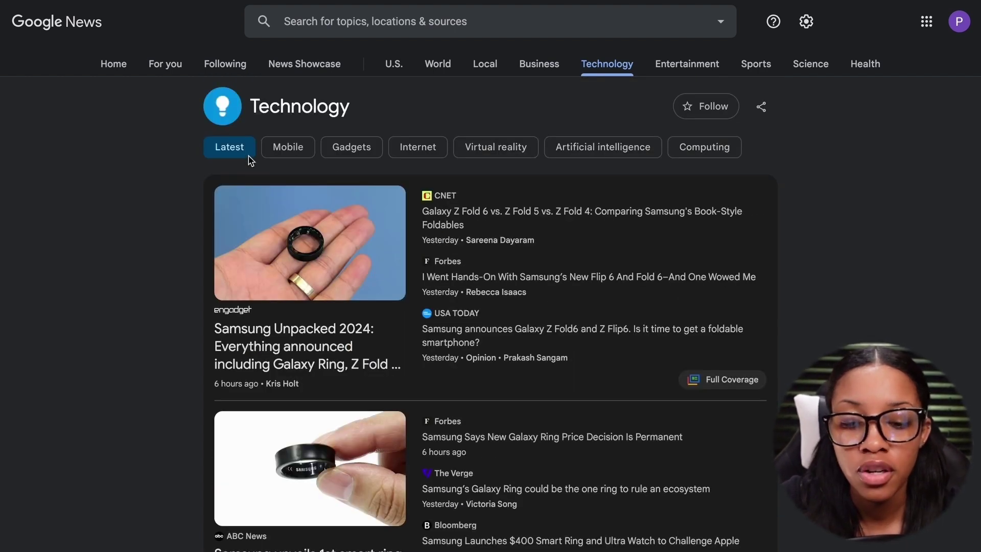
left_click(293, 155)
left_click(360, 153)
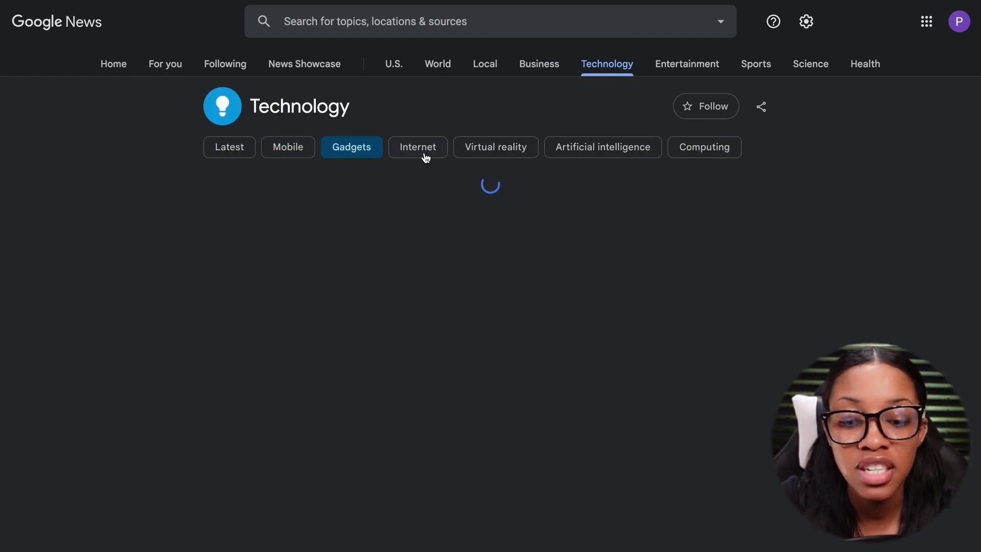
left_click(424, 156)
Open the WIRED story on AI's energy demands from the Artificial intelligence section
left_click(587, 148)
scroll(426, 372, "down", 4)
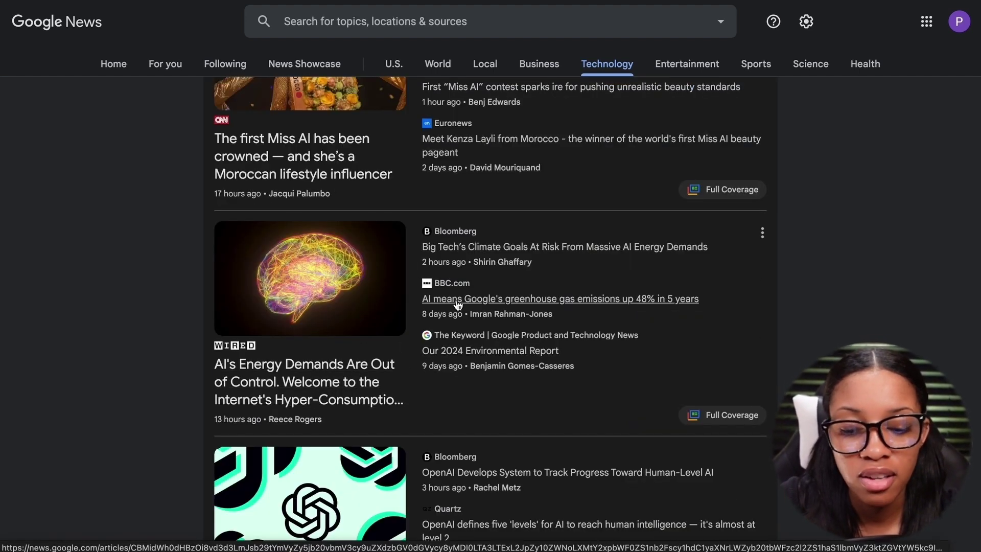
left_click(331, 365)
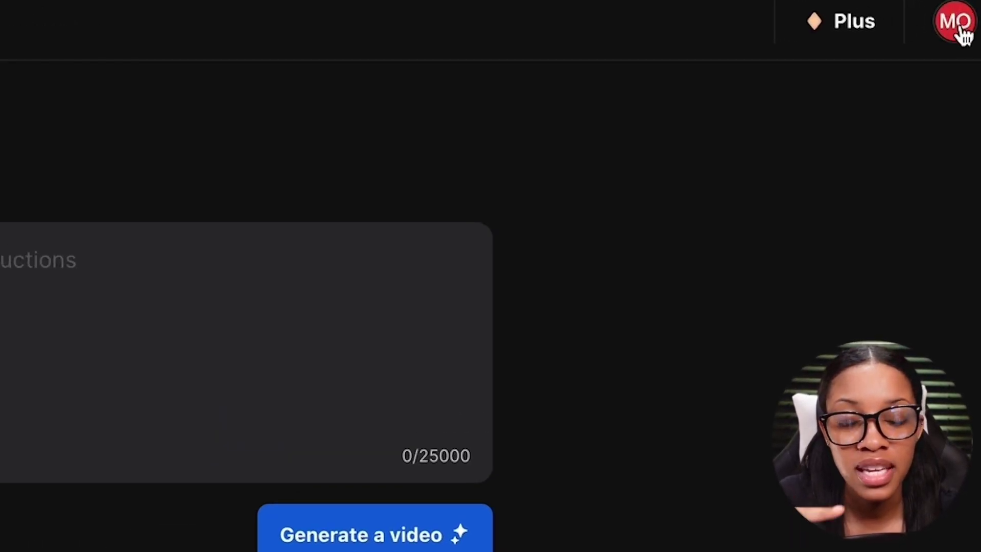
Turn on Beta features in the profile's workspace settings
left_click(954, 33)
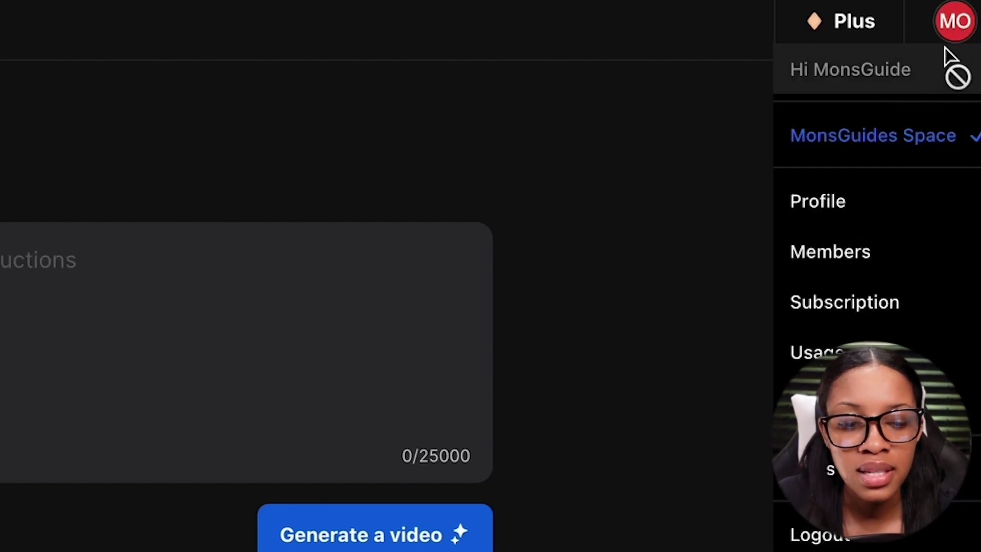
left_click(854, 209)
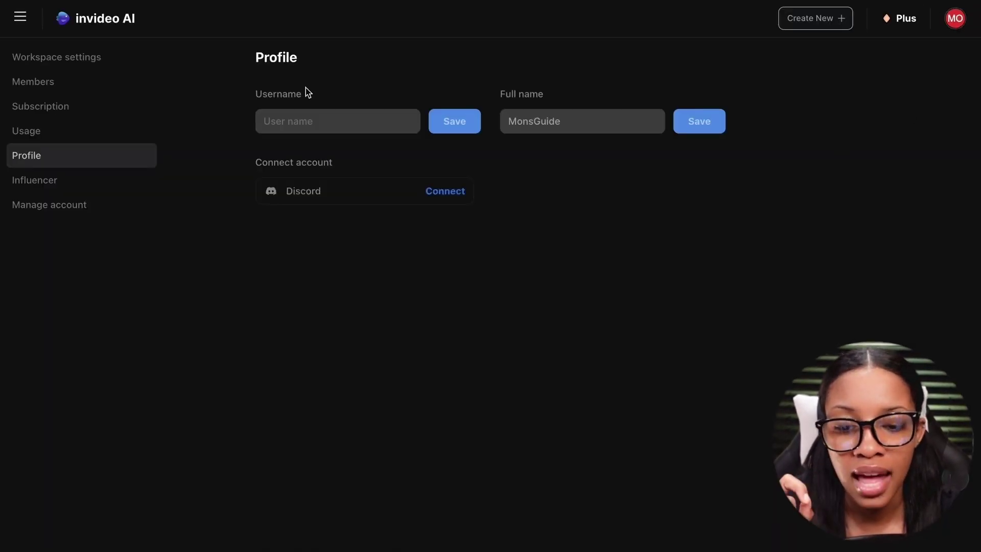
left_click(92, 57)
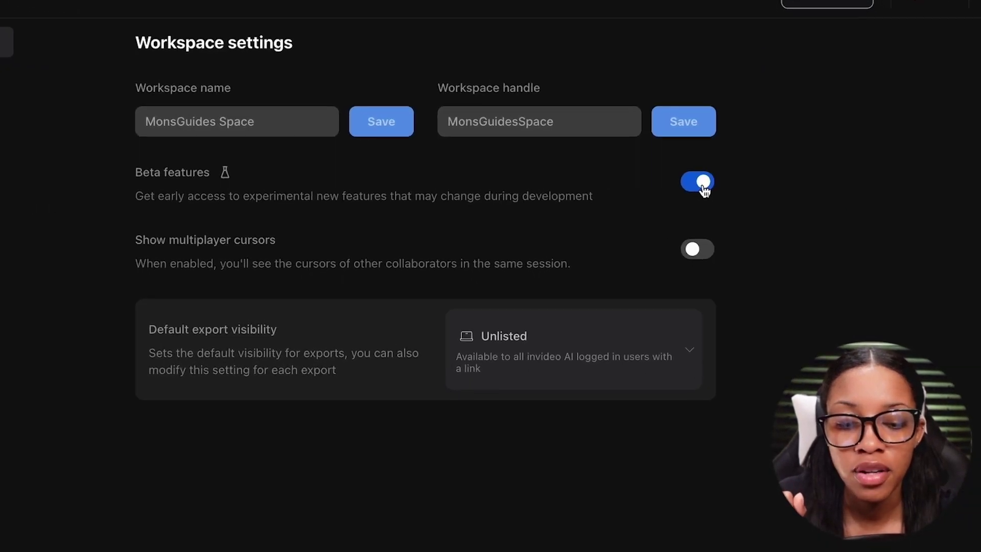
left_click(707, 169)
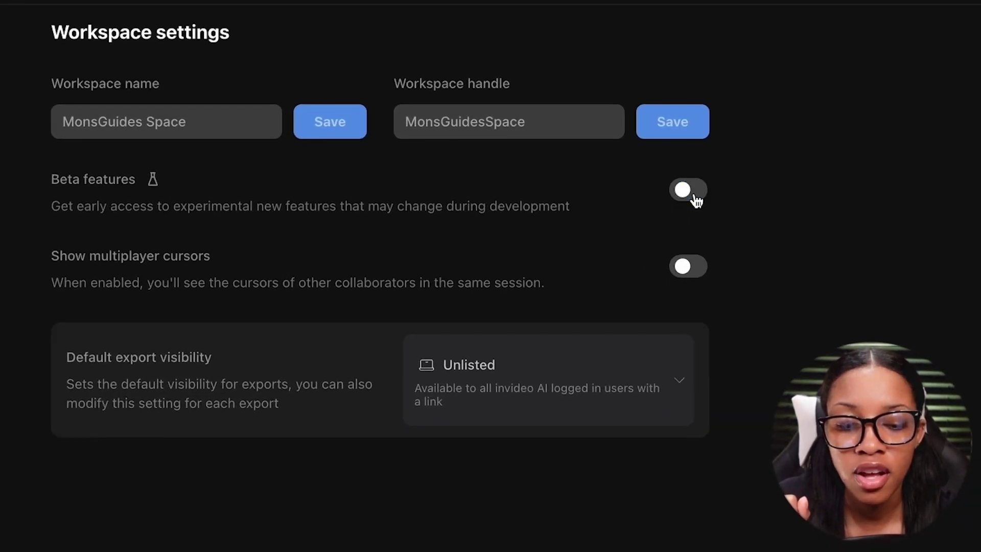
left_click(697, 200)
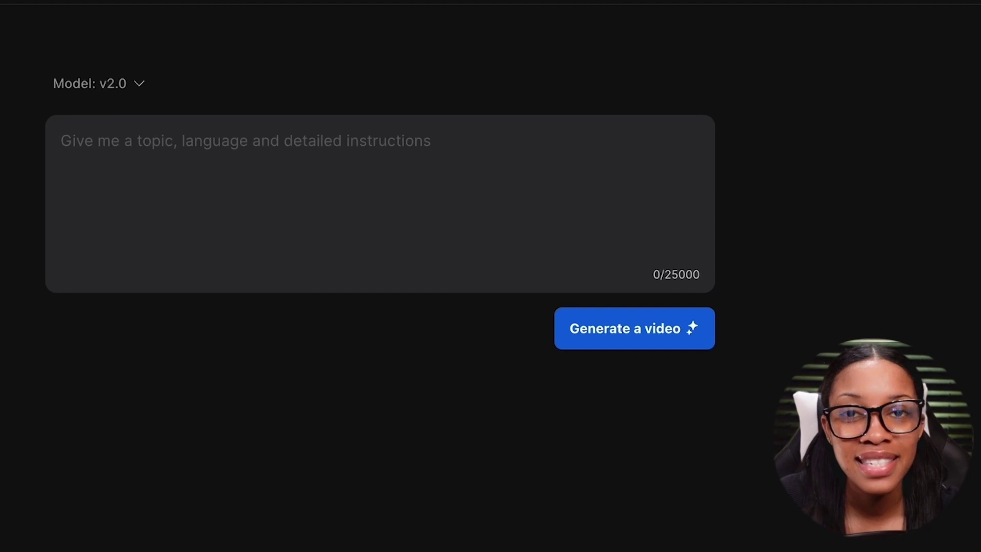
Back on the prompt page, keep invideo AI v2.0 as the video model
left_click(133, 125)
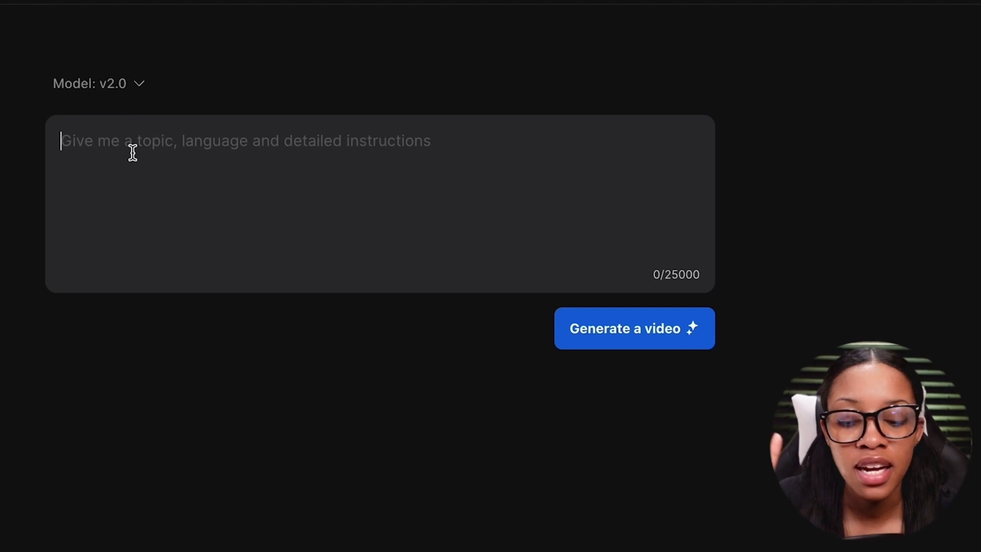
left_click(142, 85)
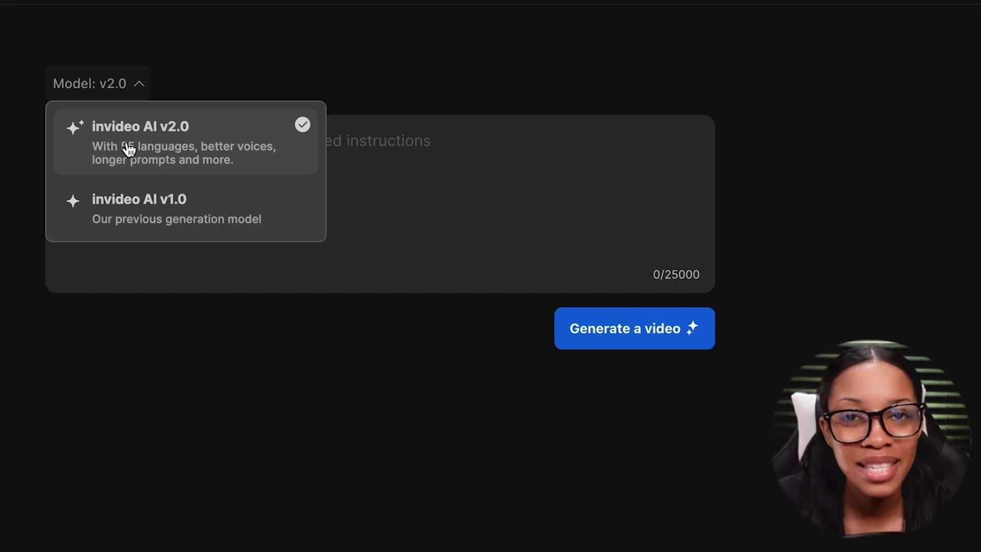
left_click(103, 158)
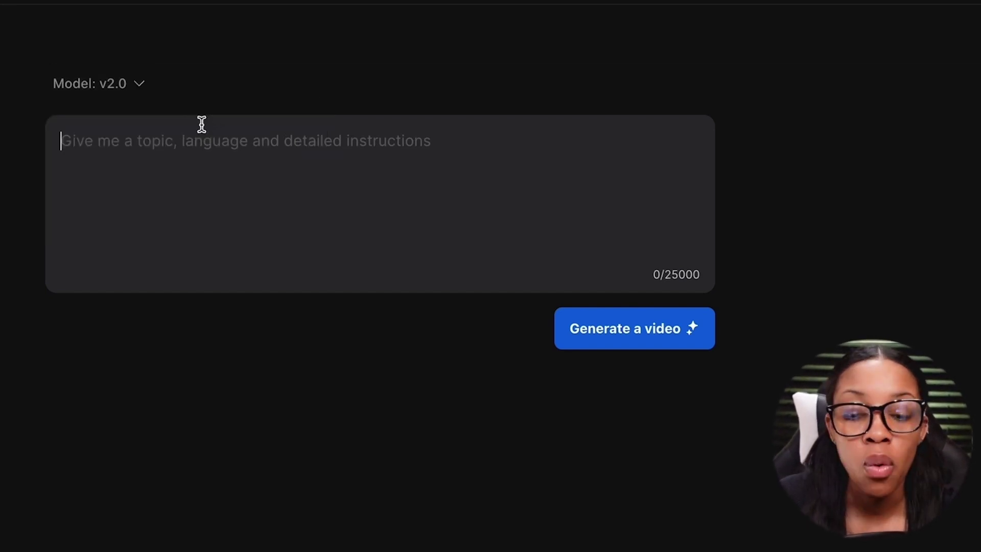
scroll(380, 276, "down", 4)
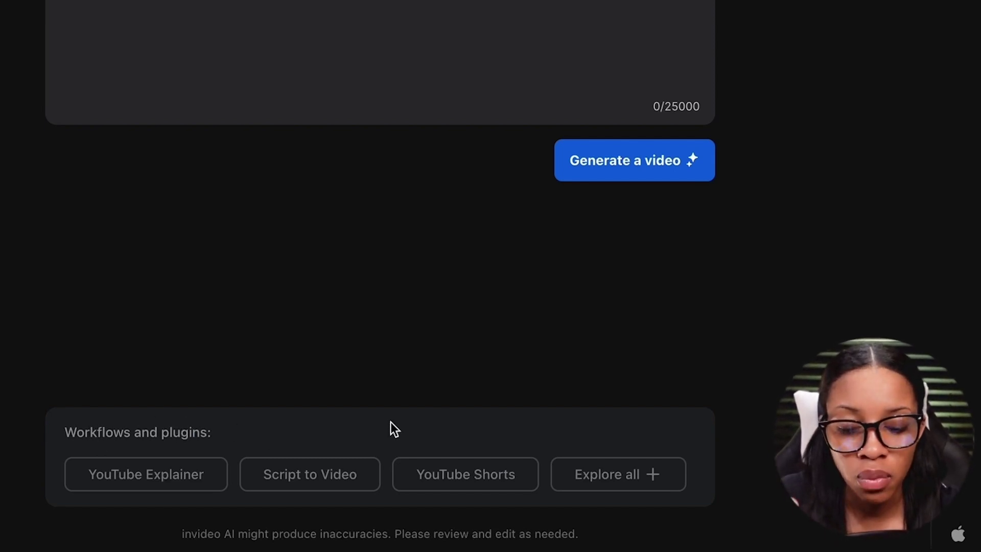
Start the News Video workflow from all workflows and plugins, ready to enter the topic
left_click(626, 479)
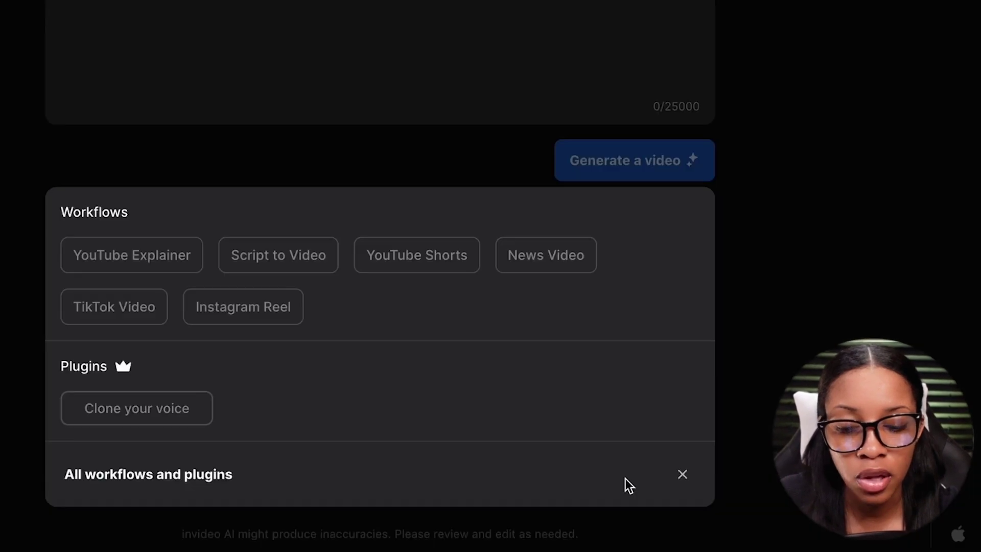
left_click(549, 267)
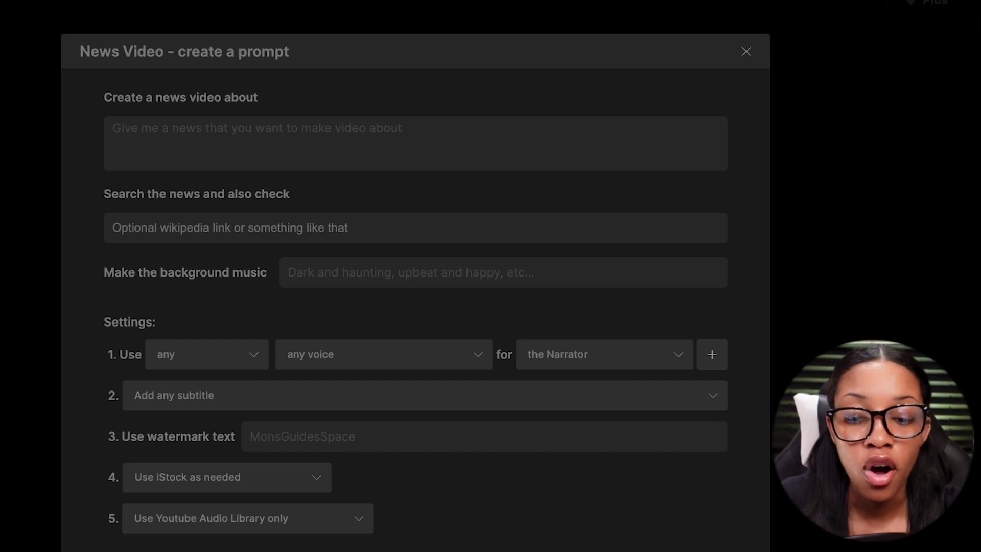
left_click(350, 221)
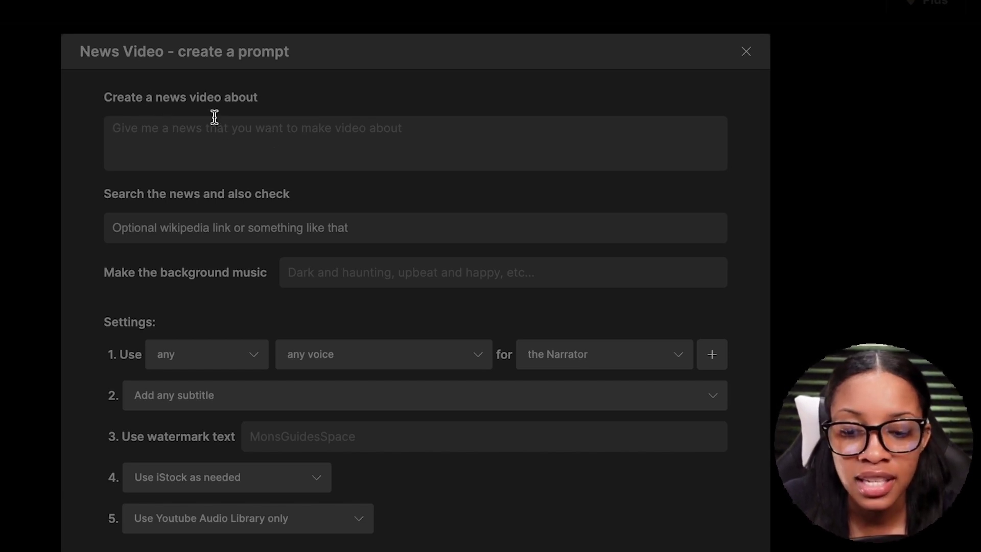
left_click(254, 124)
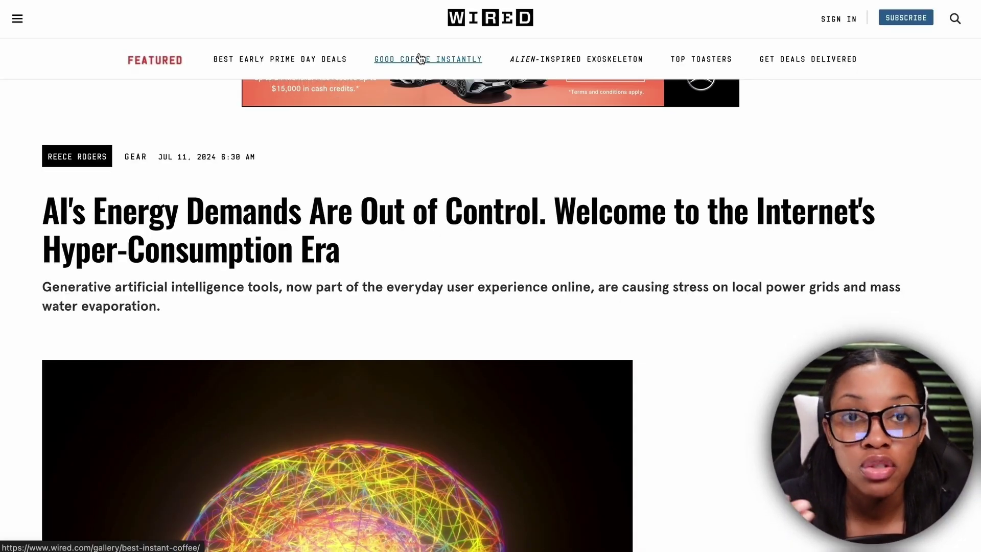
Read through the Wired article and select its full text from headline to closing line
scroll(445, 228, "down", 1)
scroll(444, 230, "down", 15)
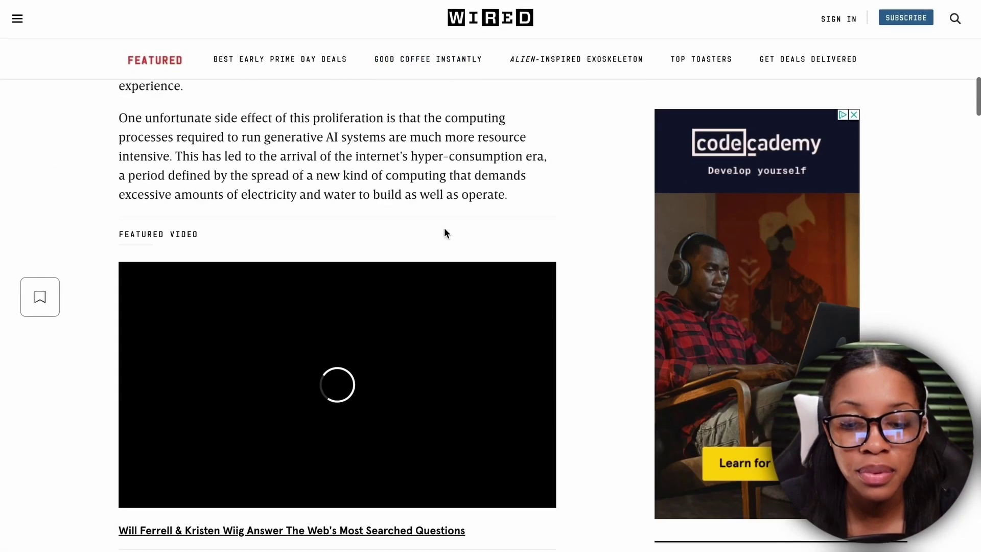
scroll(444, 232, "up", 10)
scroll(444, 230, "up", 10)
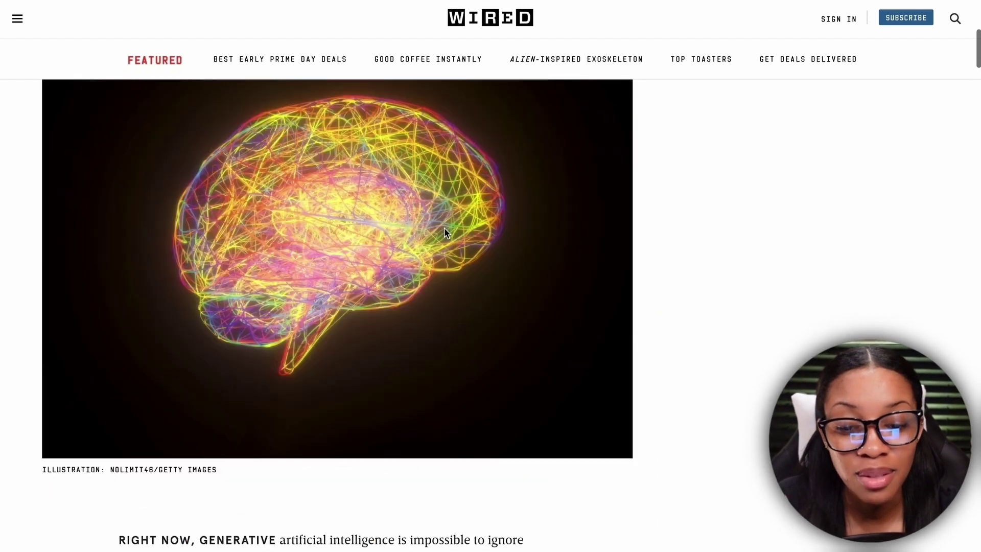
scroll(331, 225, "down", 1)
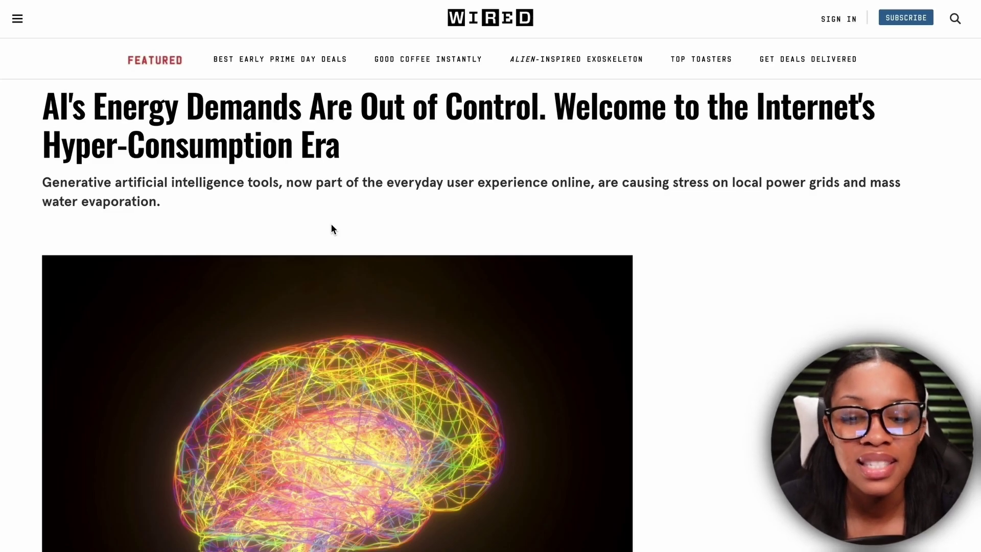
scroll(331, 226, "down", 15)
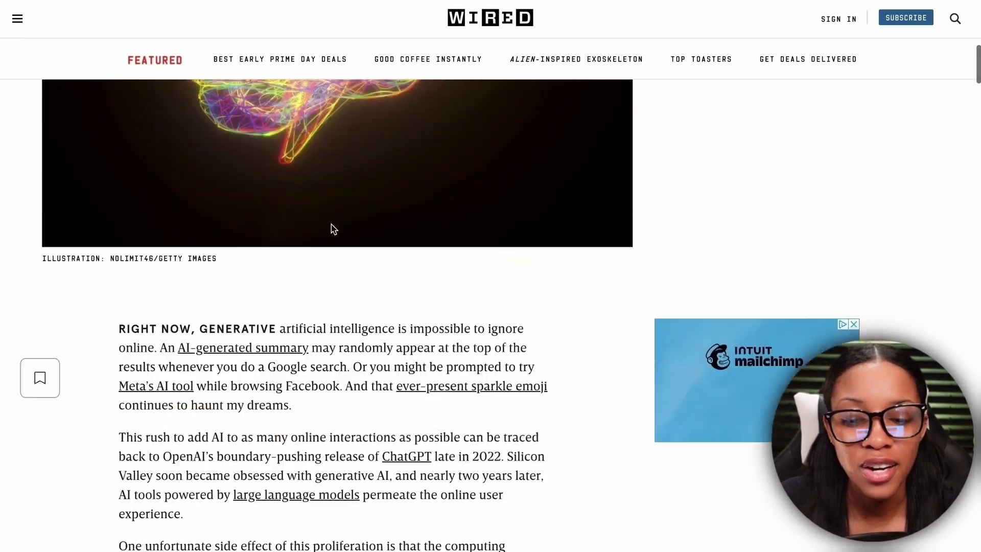
scroll(331, 225, "up", 10)
scroll(331, 226, "up", 8)
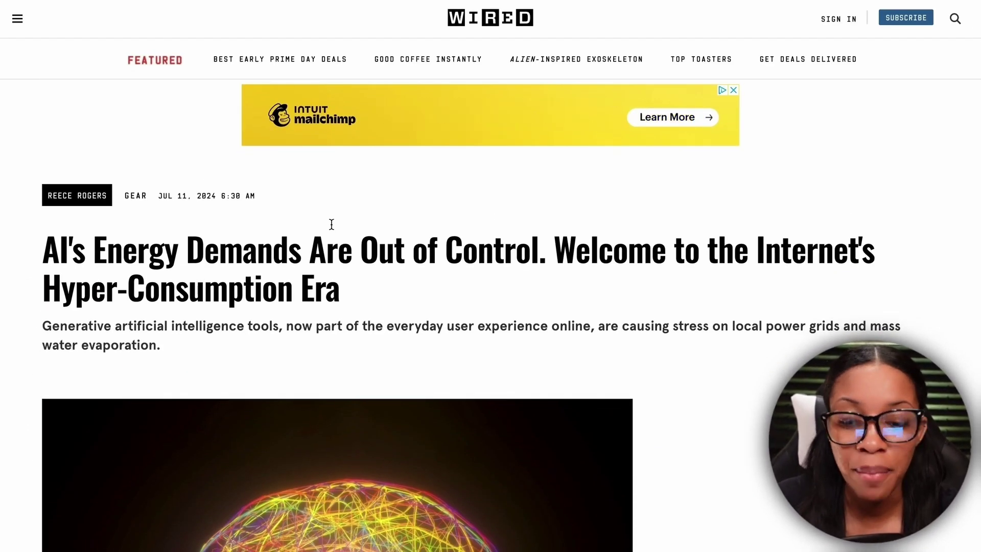
scroll(446, 228, "down", 2)
scroll(357, 112, "up", 1)
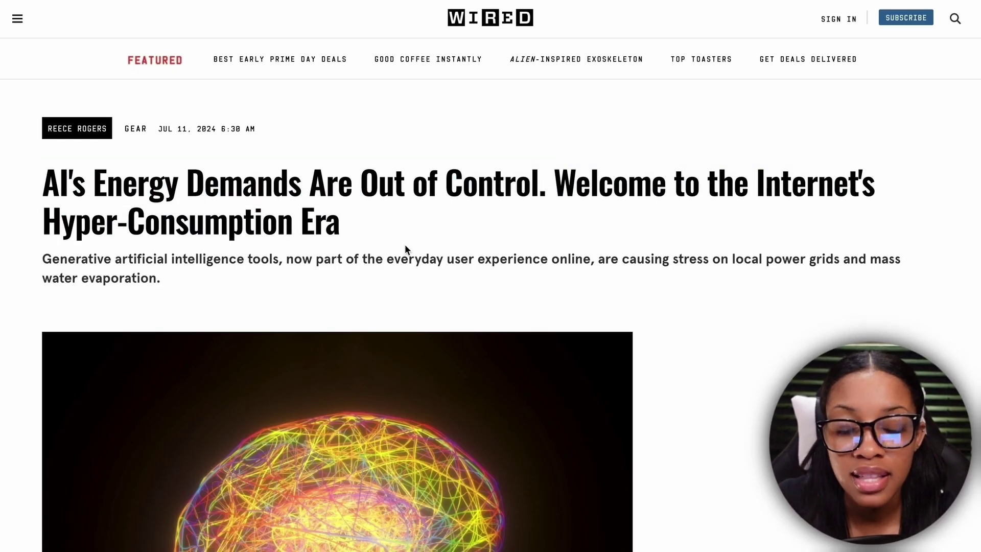
scroll(405, 244, "down", 15)
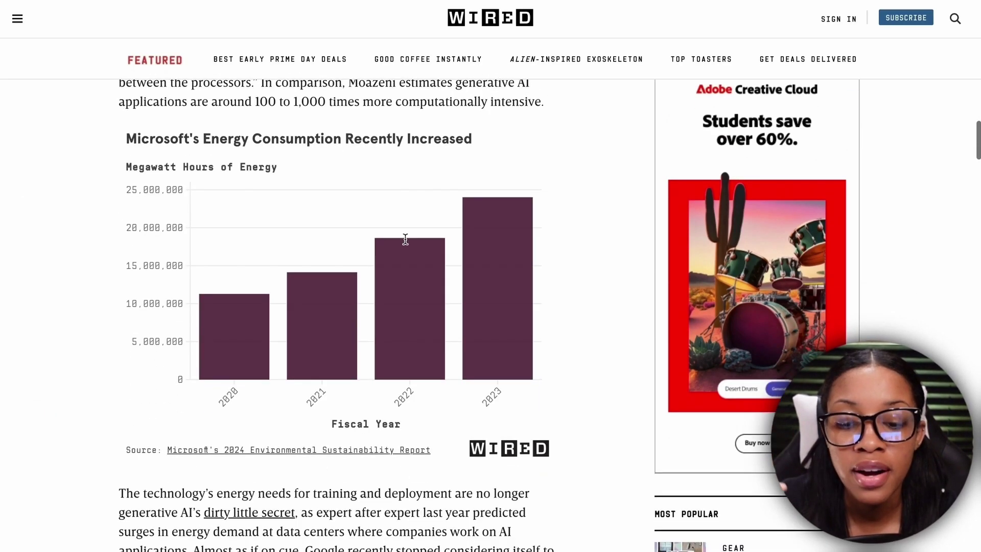
scroll(405, 239, "down", 20)
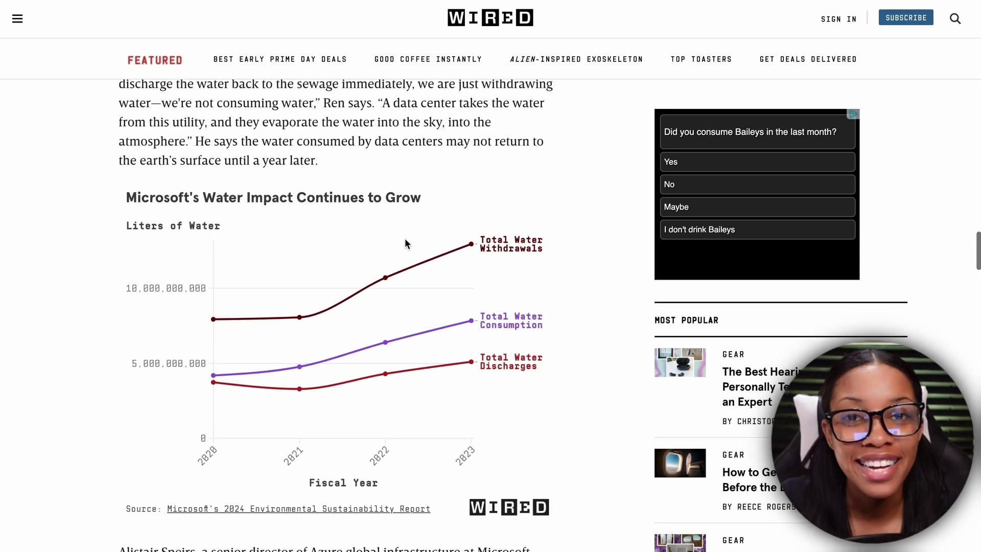
scroll(404, 238, "down", 15)
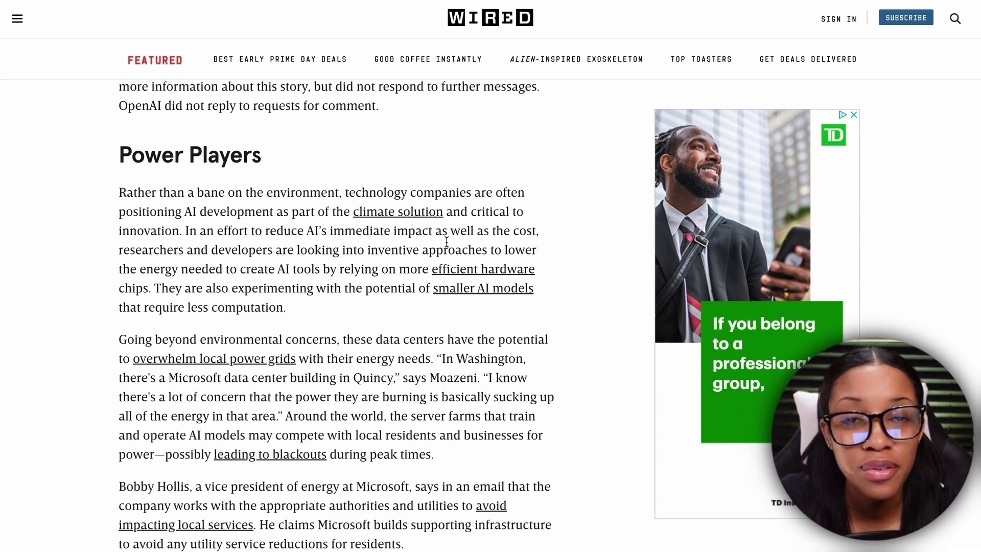
scroll(446, 240, "down", 20)
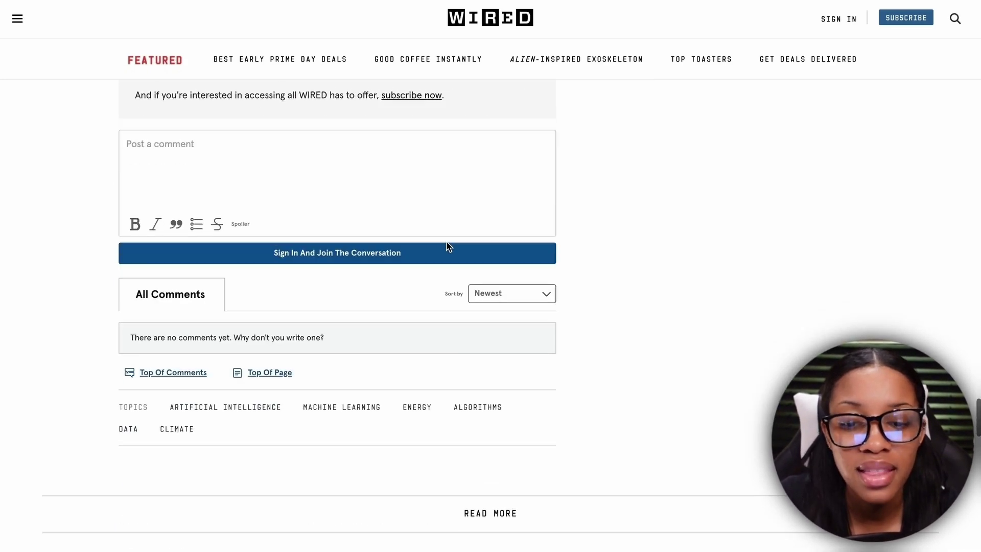
scroll(446, 241, "up", 20)
scroll(448, 247, "up", 8)
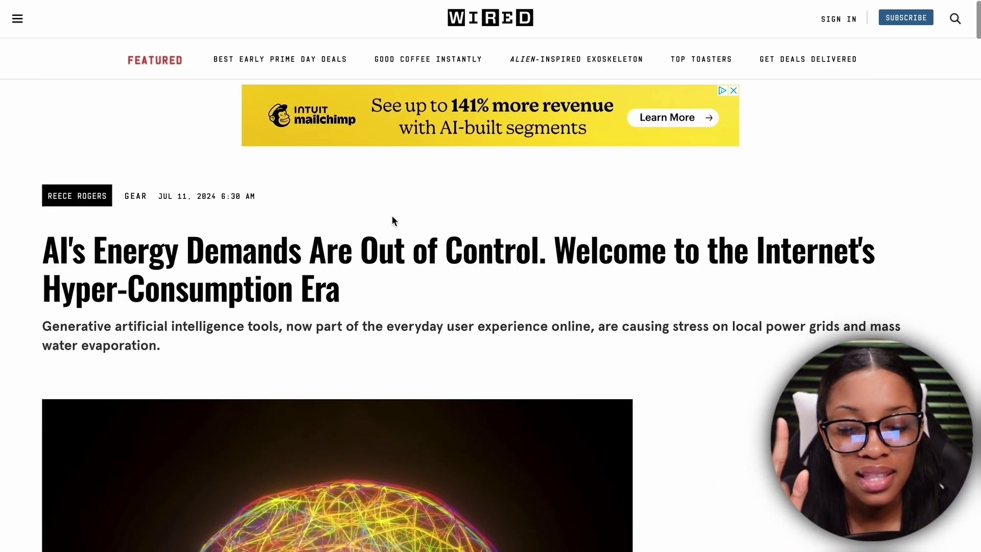
left_click_drag(43, 250, 306, 449)
scroll(163, 357, "down", 20)
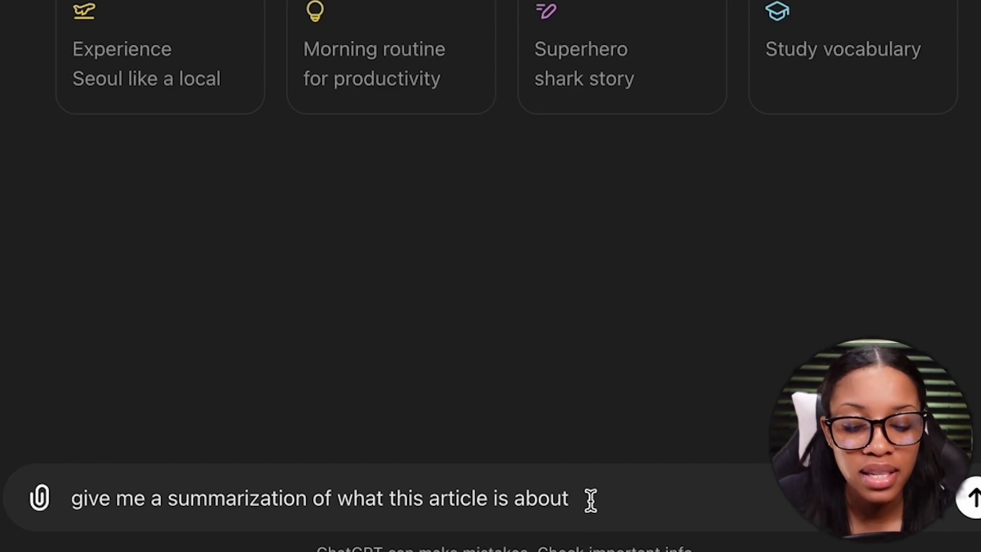
Send the pasted WIRED article to ChatGPT for a summary and select the reply
key("super+v")
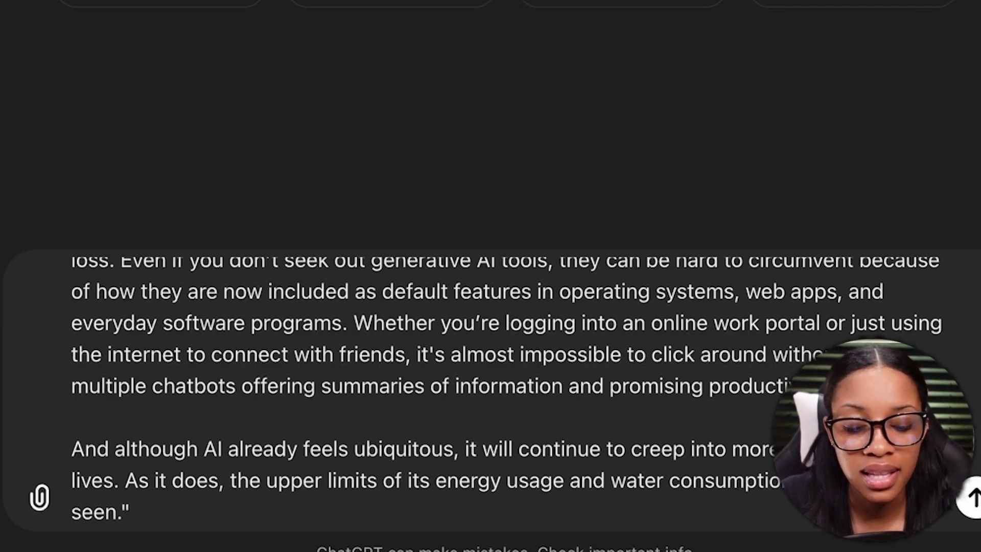
key("Return")
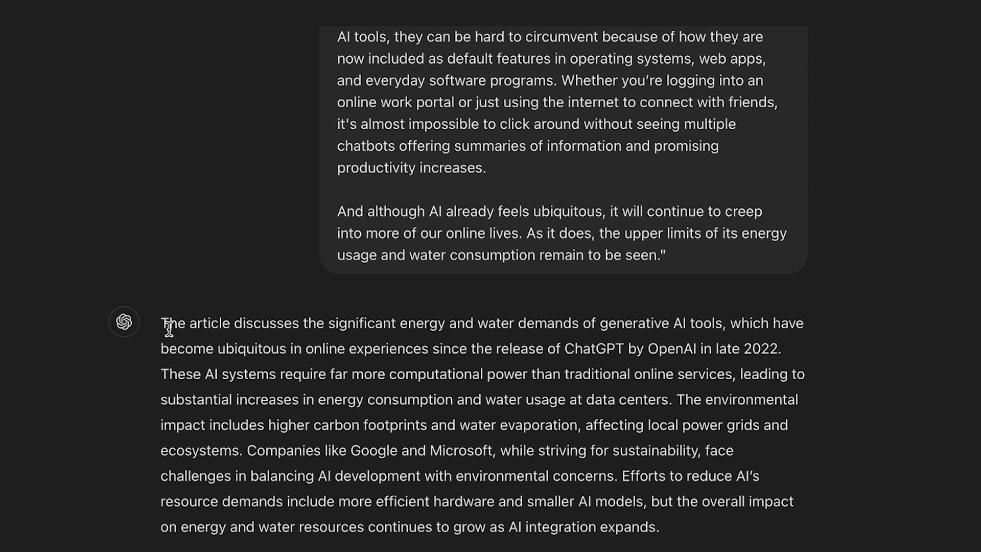
left_click_drag(166, 322, 658, 526)
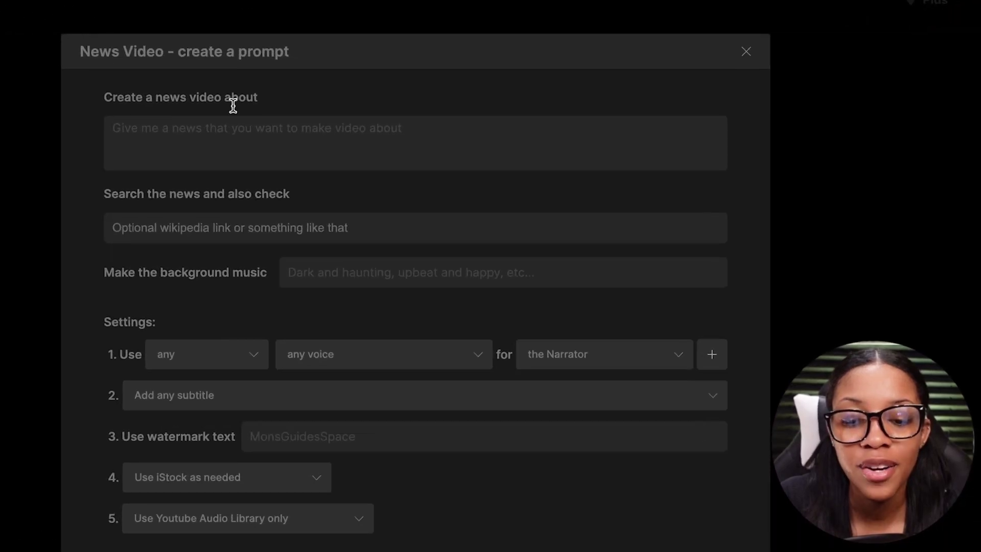
Paste ChatGPT's energy-and-water summary into the 'Create a news video about' field
left_click(219, 150)
key("ctrl+v")
scroll(237, 147, "up", 5)
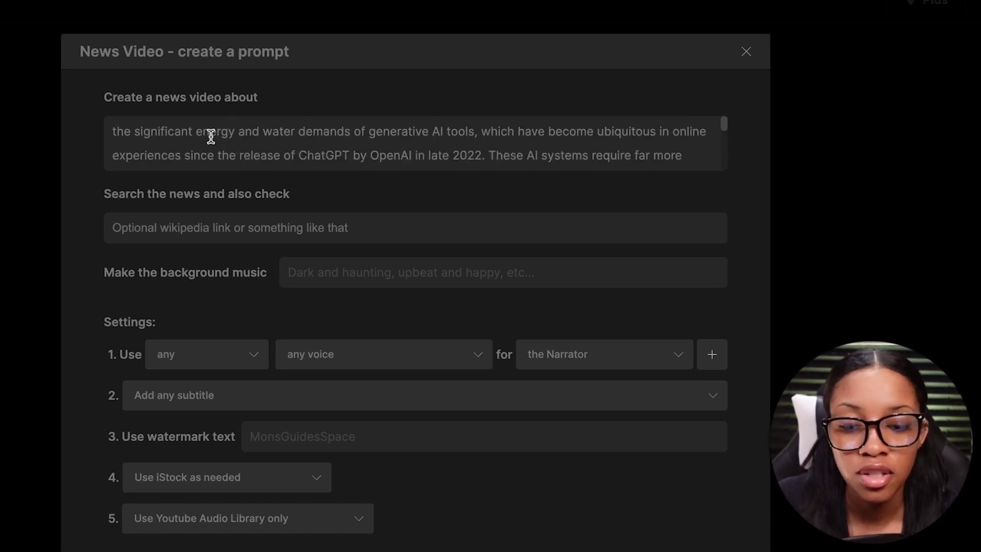
scroll(227, 140, "down", 1)
scroll(227, 141, "down", 5)
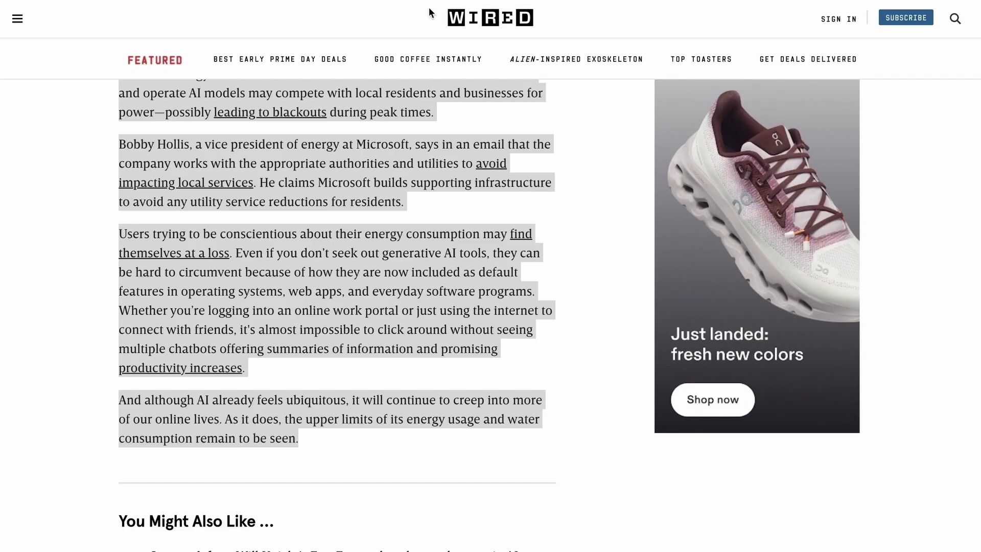
Copy the Wired article's URL from Safari's address bar
left_click(385, 22)
right_click(384, 42)
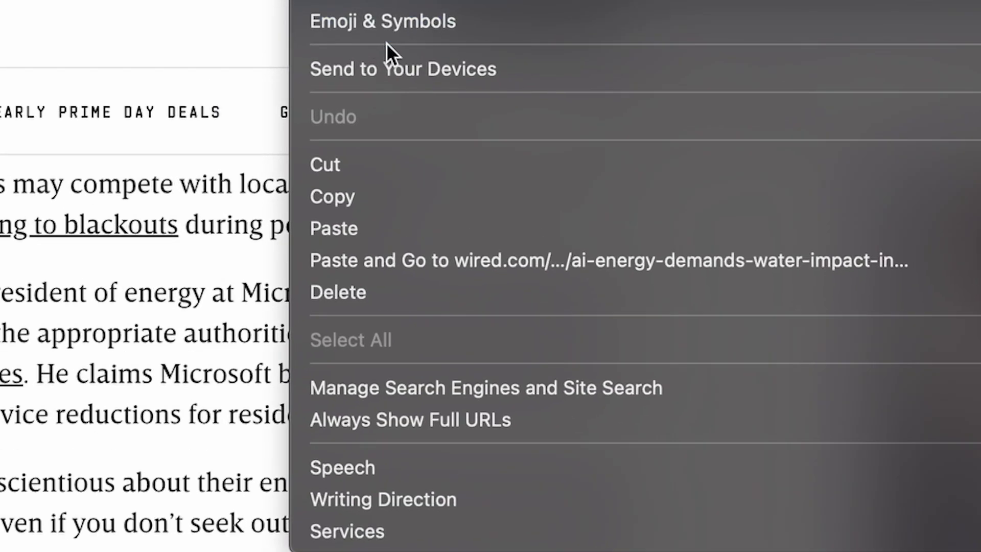
left_click(378, 195)
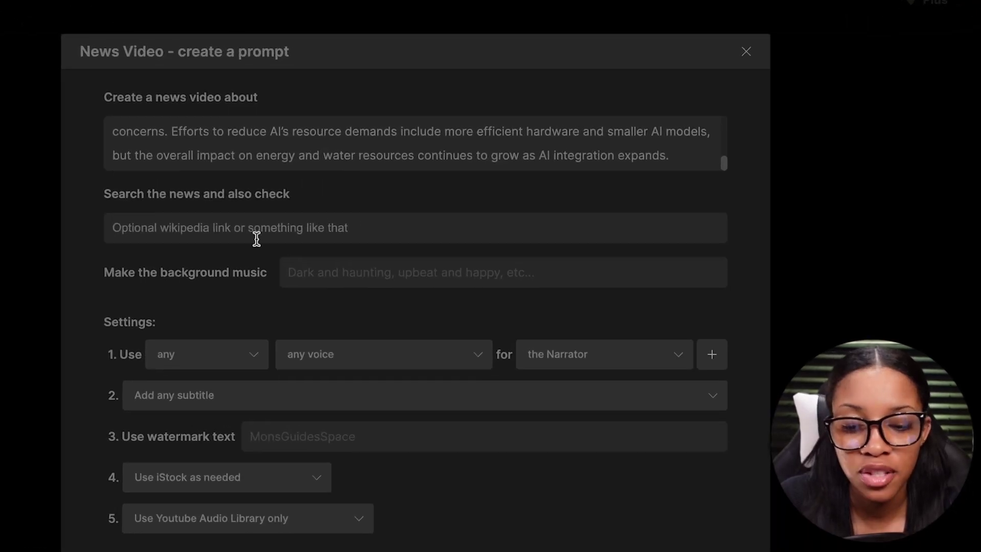
Paste the Wired article link into the 'Search the news and also check' field
left_click(256, 237)
key("ctrl+v")
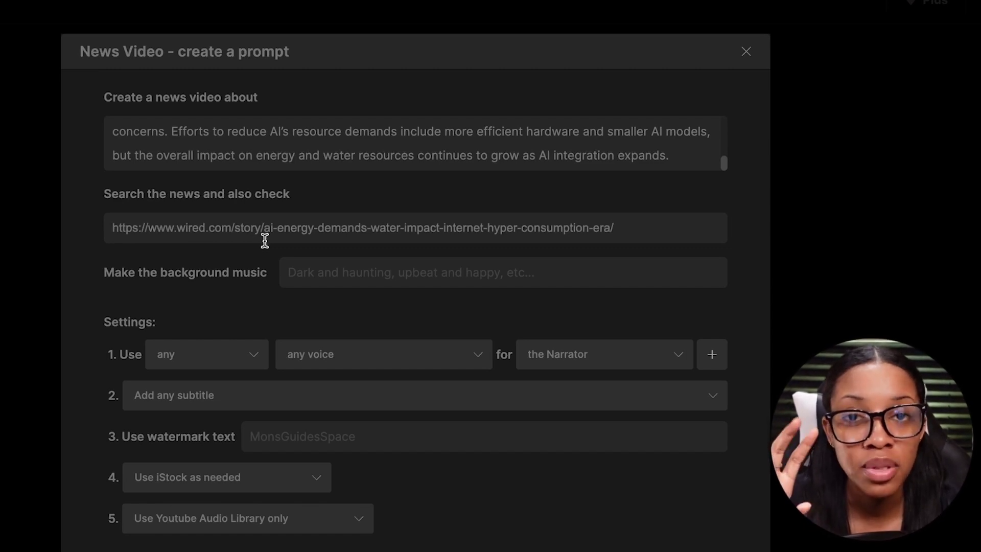
scroll(300, 153, "up", 2)
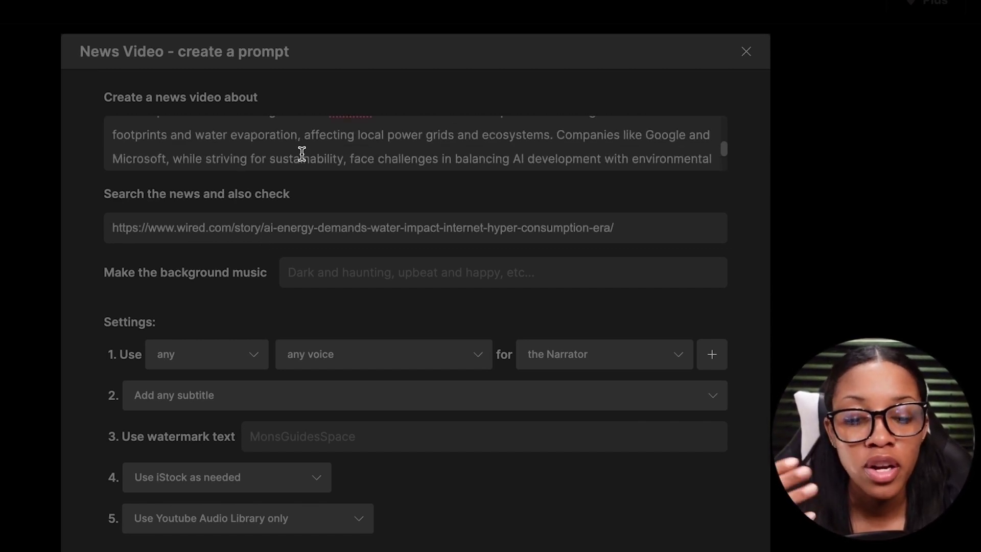
scroll(300, 153, "down", 2)
scroll(302, 153, "up", 5)
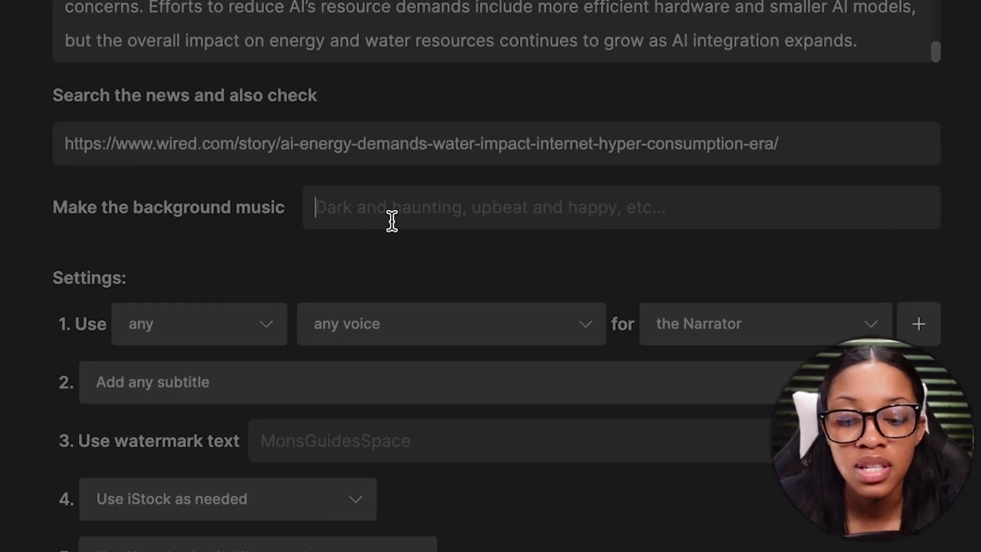
Set the background music description to 'news'
left_click(391, 221)
type("news")
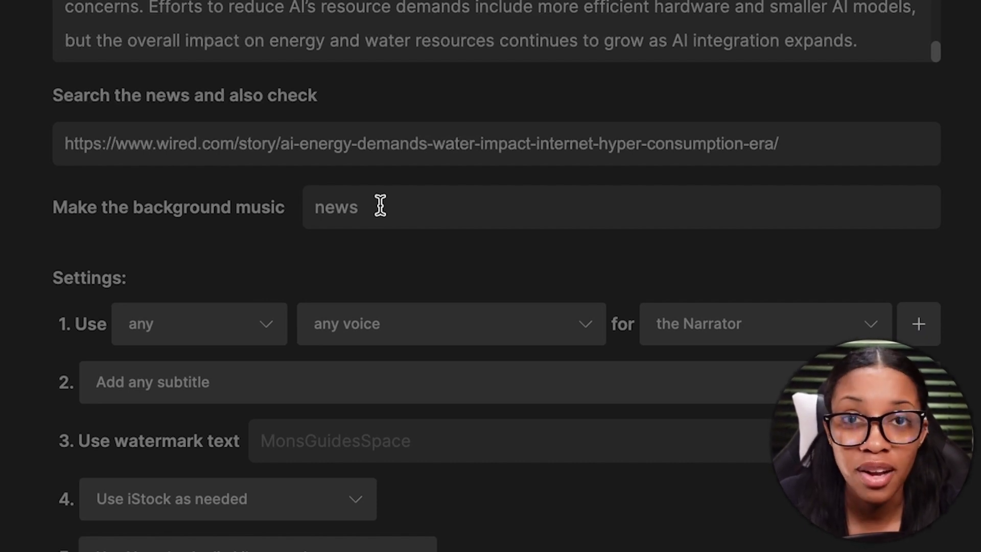
left_click(250, 333)
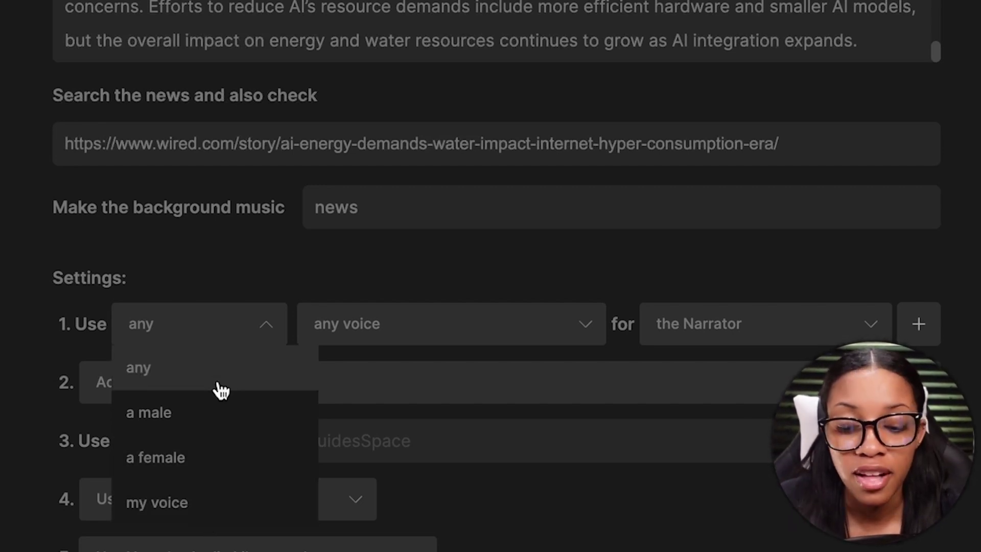
Choose a female narrator with a clear American voice, keeping the Narrator role
left_click(201, 474)
left_click(470, 328)
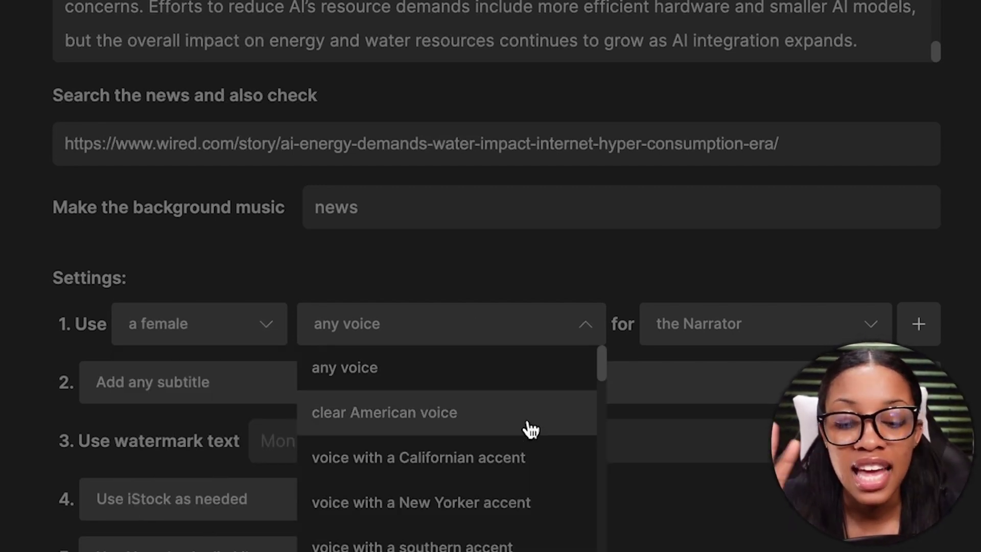
scroll(521, 439, "down", 5)
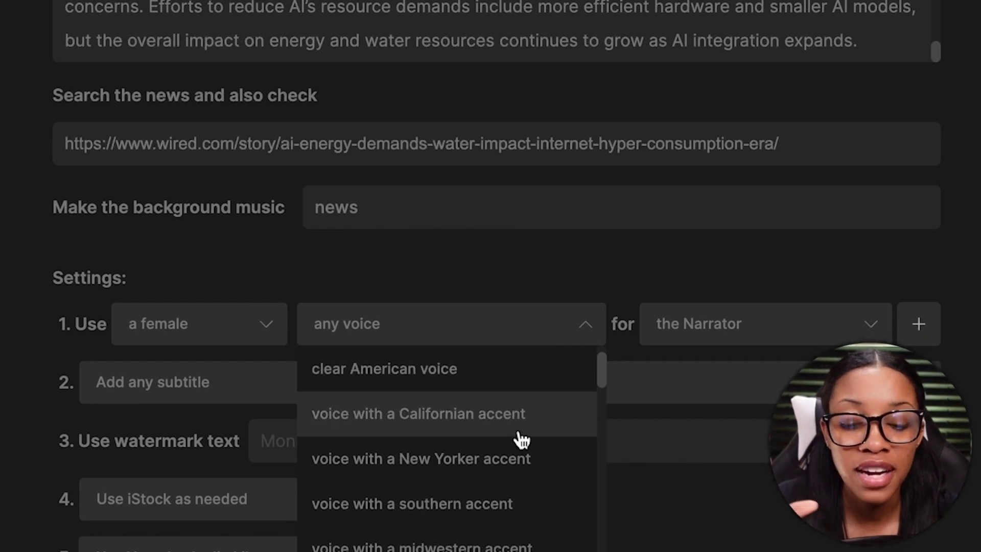
scroll(521, 439, "down", 3)
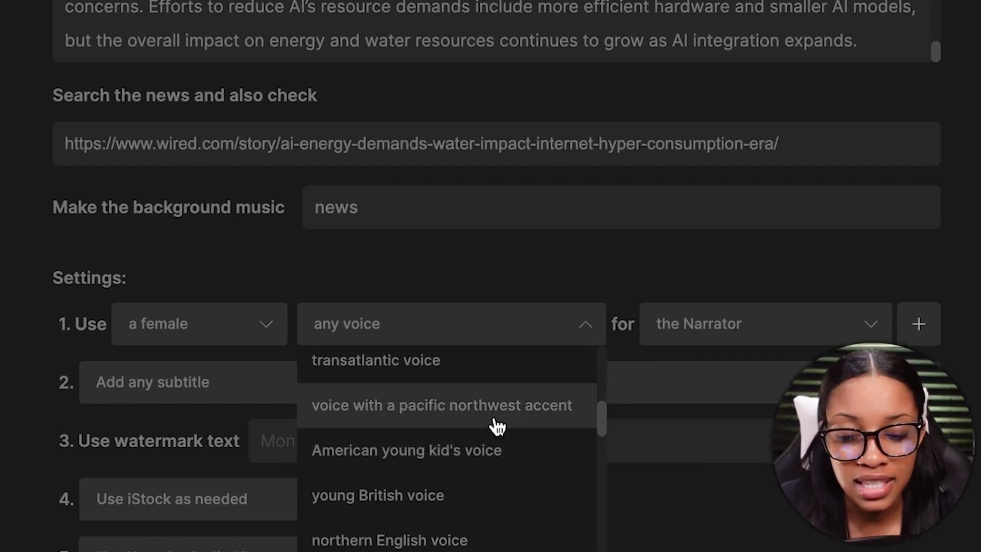
scroll(506, 435, "down", 5)
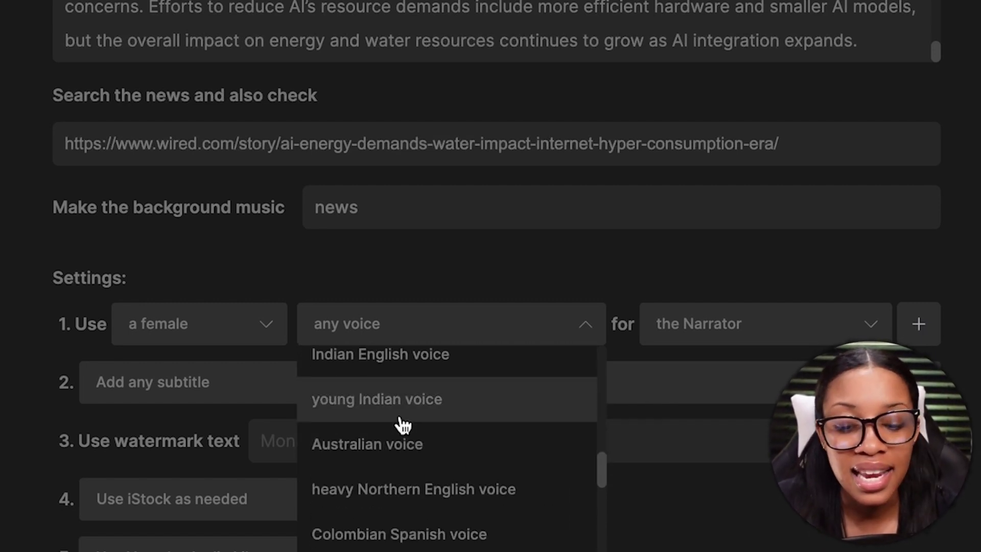
scroll(401, 422, "down", 1)
scroll(449, 501, "down", 4)
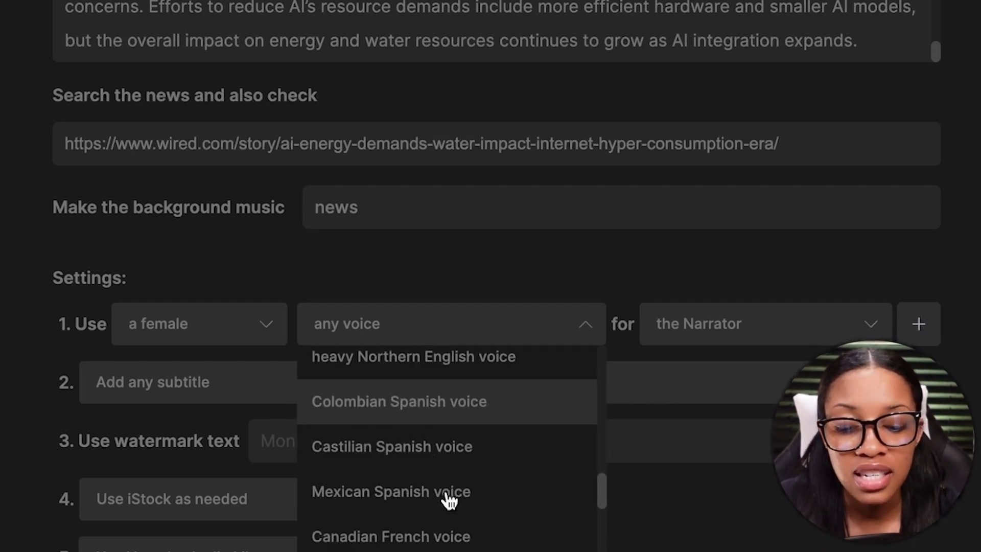
scroll(450, 516, "down", 6)
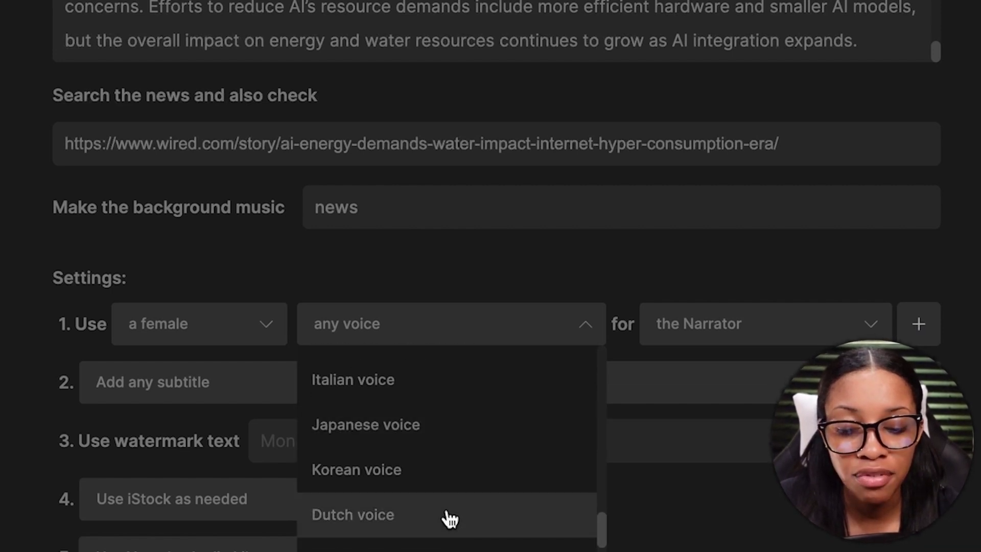
scroll(450, 485, "up", 15)
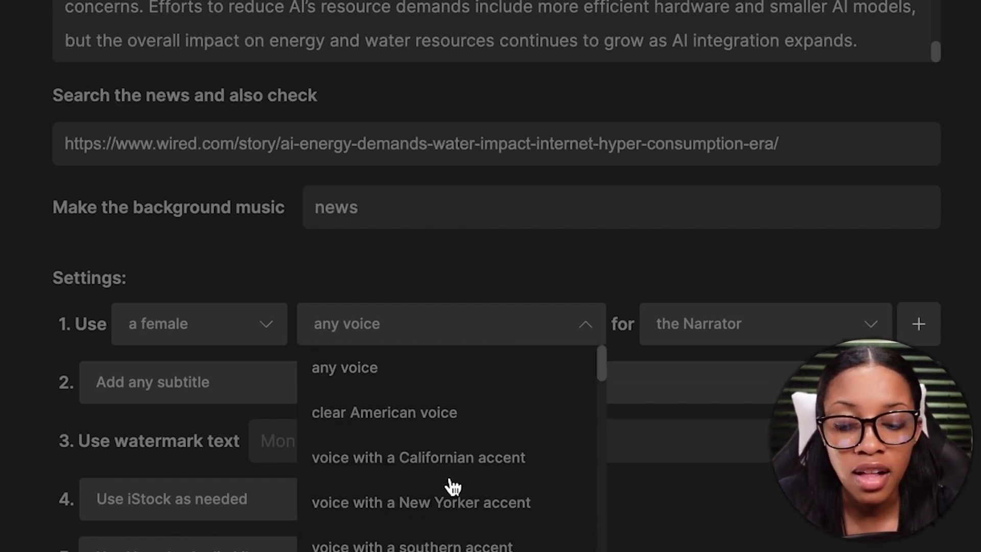
left_click(447, 433)
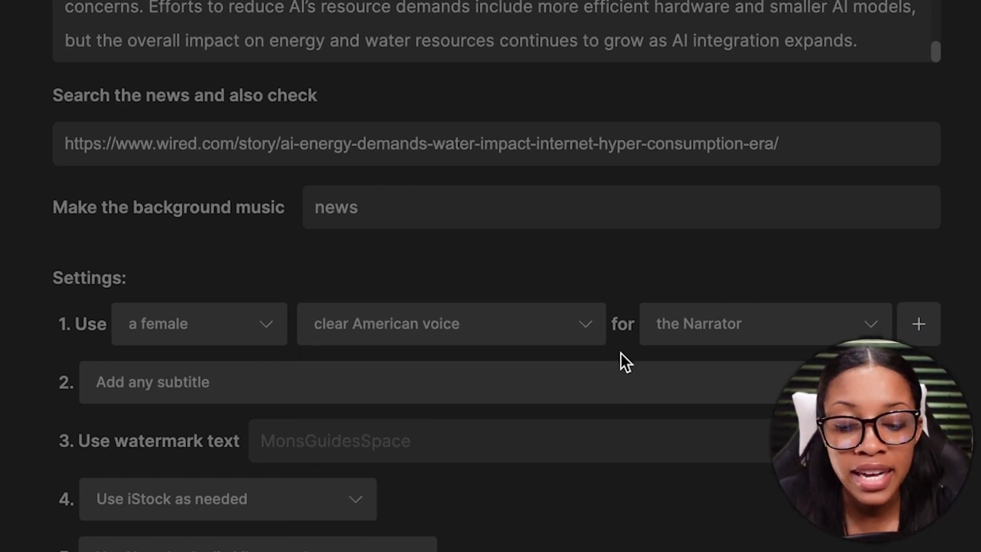
left_click(799, 333)
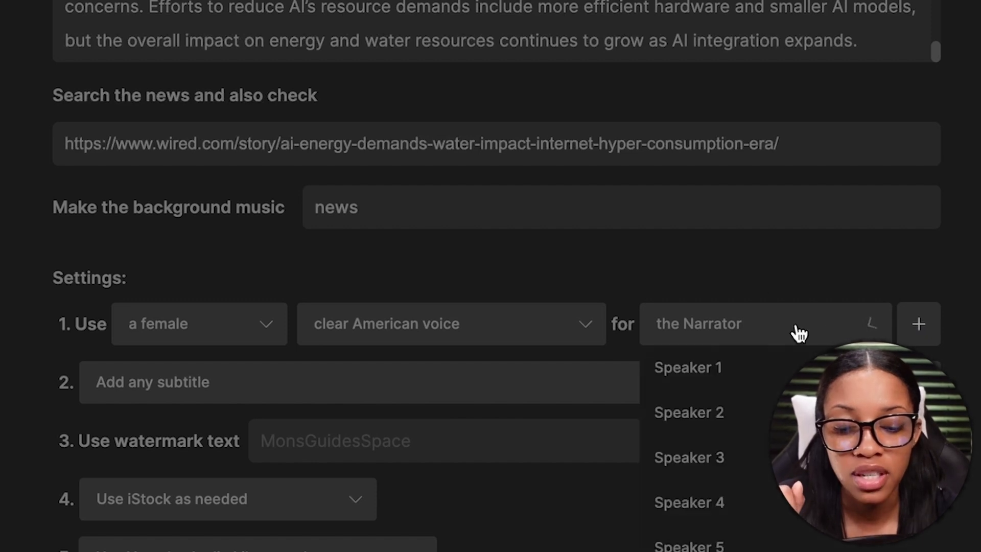
left_click(755, 241)
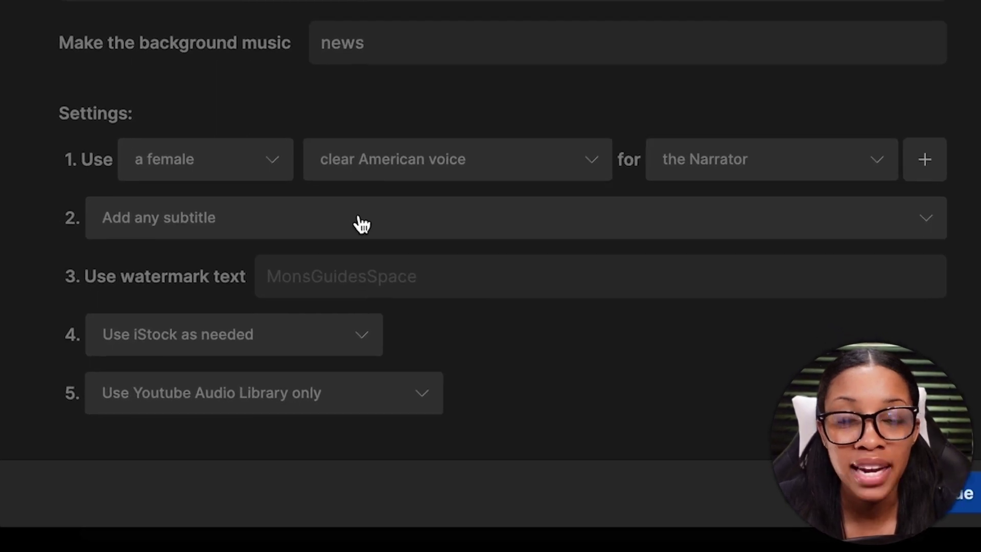
Choose 'Add word by word subtitle' as the prompt's subtitle setting
left_click(321, 227)
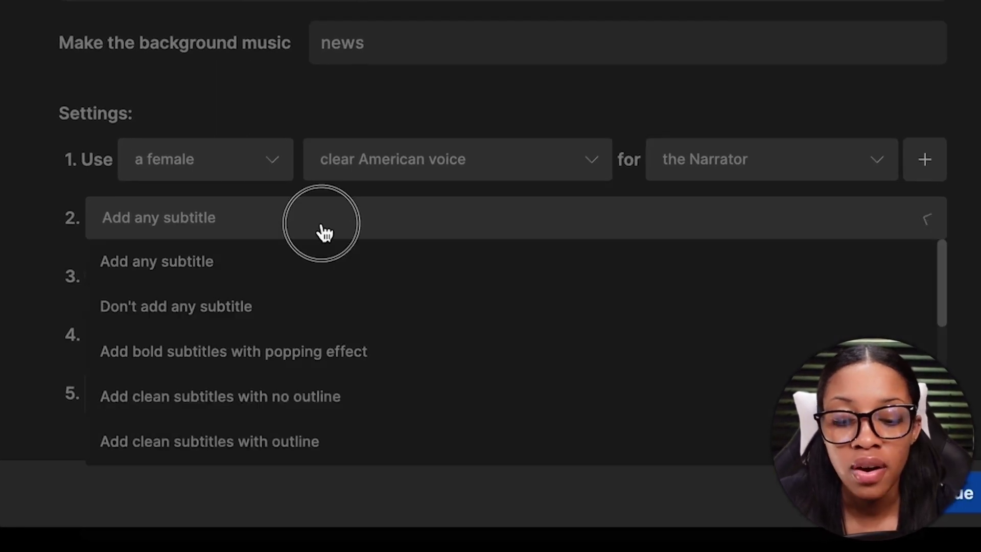
scroll(309, 300, "down", 4)
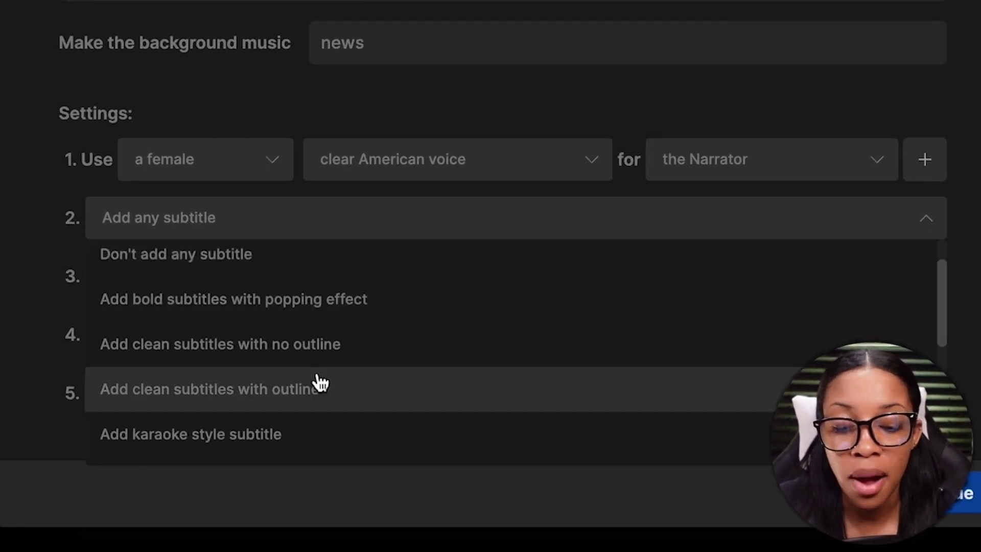
scroll(326, 383, "down", 3)
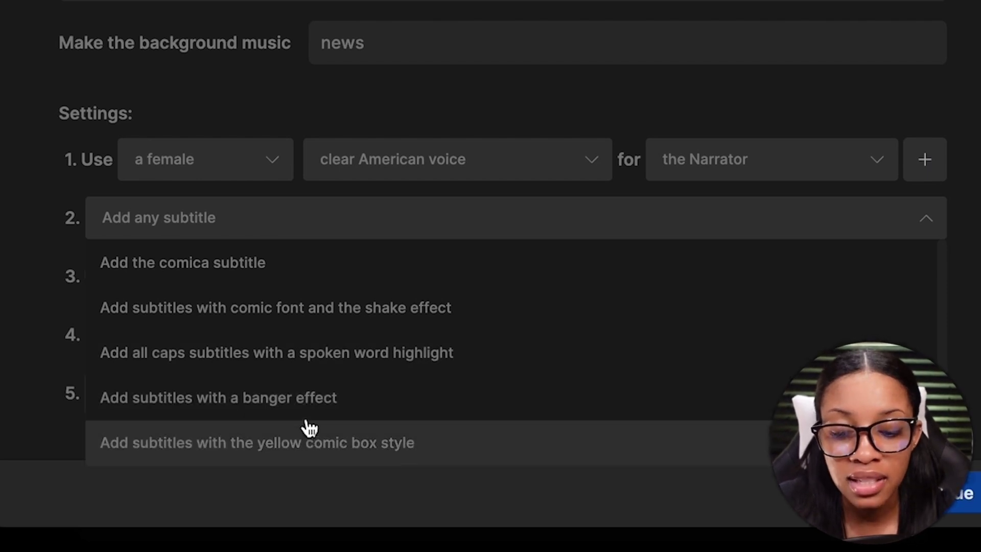
scroll(390, 323, "up", 3)
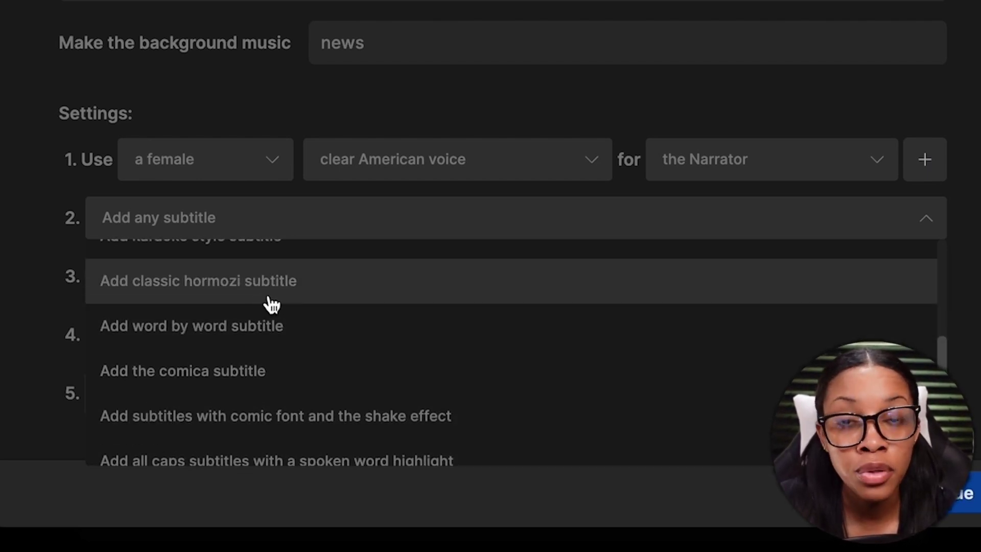
scroll(272, 305, "up", 5)
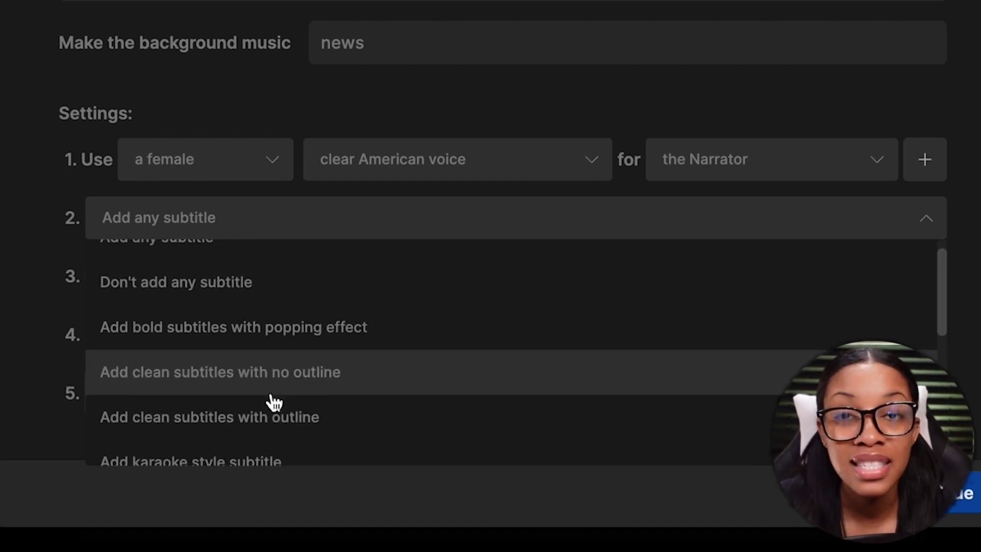
scroll(274, 402, "down", 1)
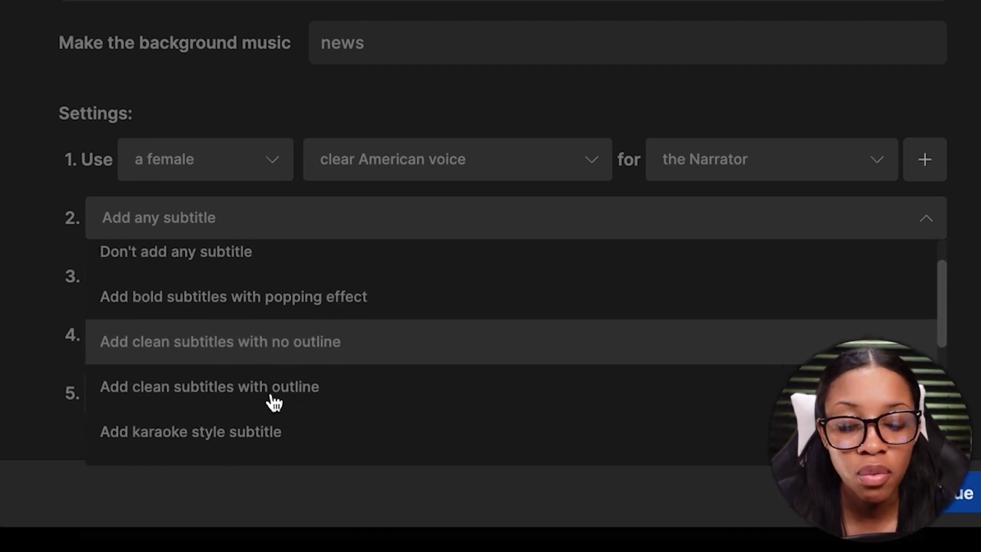
scroll(273, 401, "down", 5)
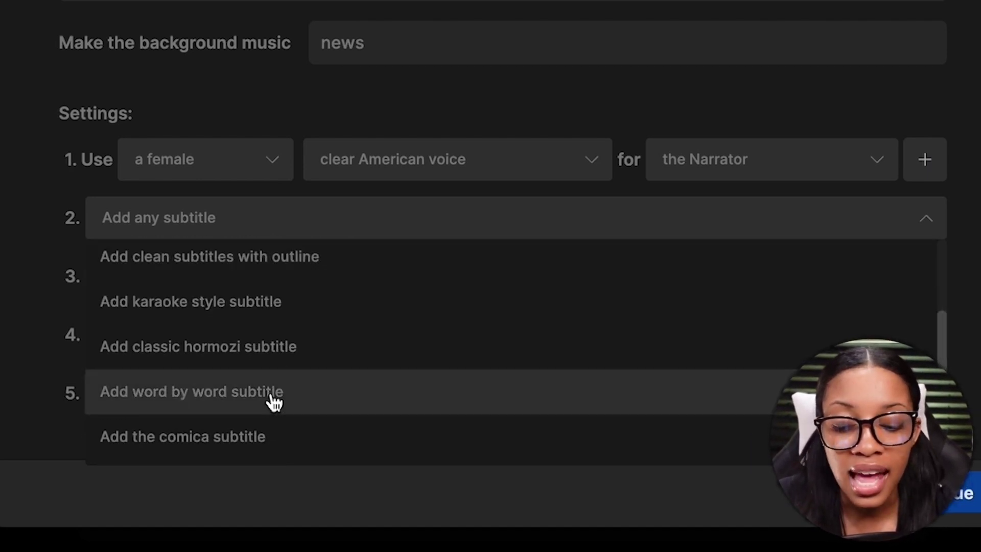
left_click(235, 308)
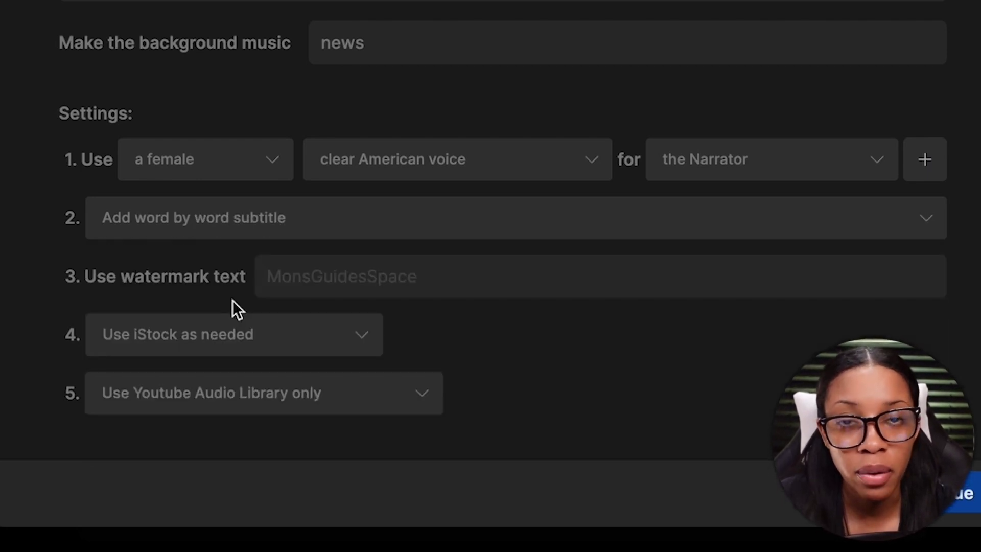
Give iStock preference over other stock and keep 'Use Youtube Audio Library only' for music
left_click(360, 343)
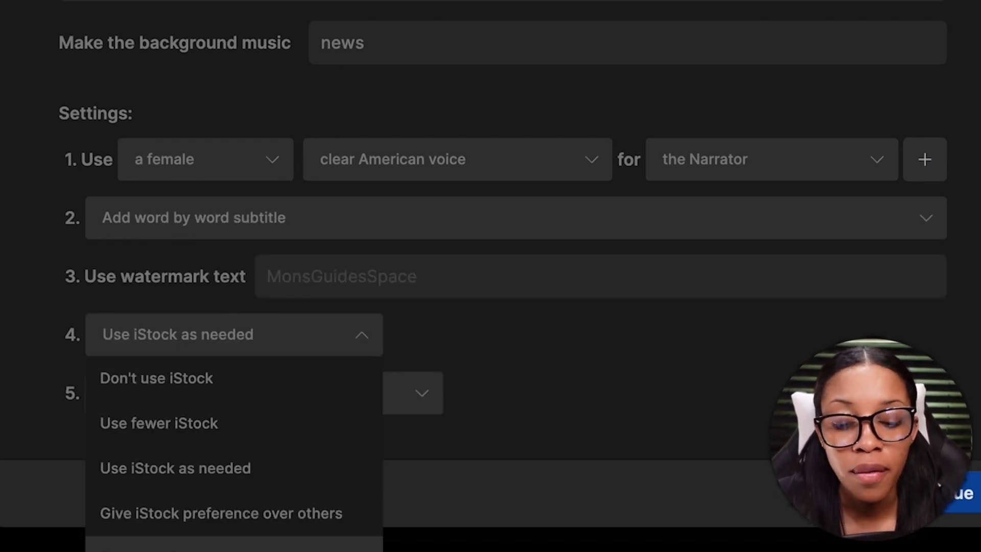
left_click(234, 544)
left_click(378, 407)
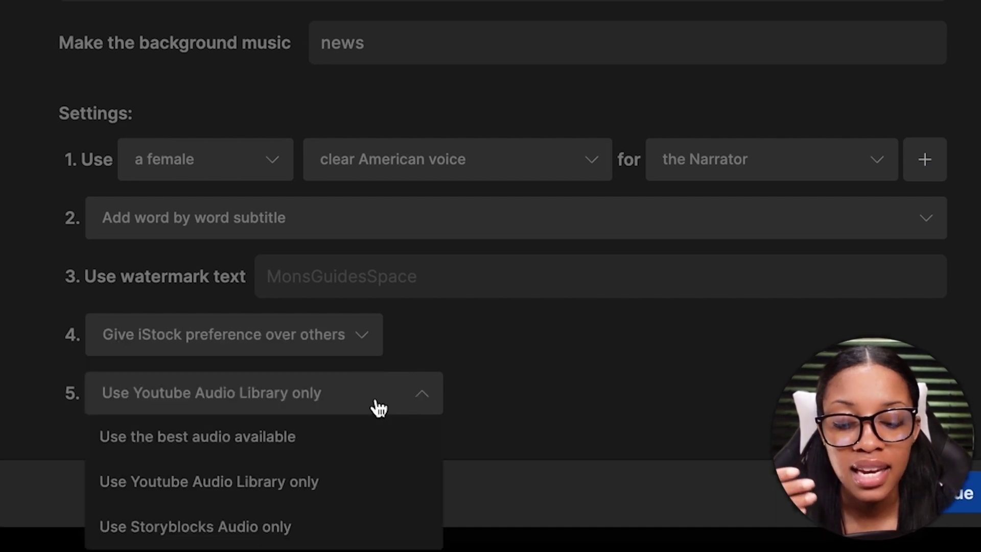
left_click(345, 495)
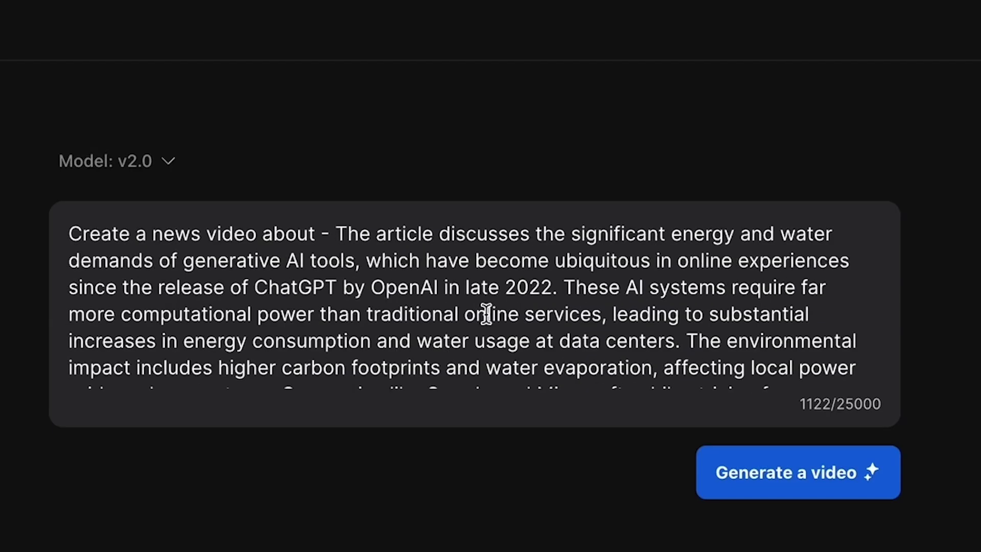
Edit the prompt's first line to read 'Create a 2 minute tech news video'
scroll(486, 286, "down", 5)
scroll(434, 287, "up", 10)
scroll(434, 290, "down", 10)
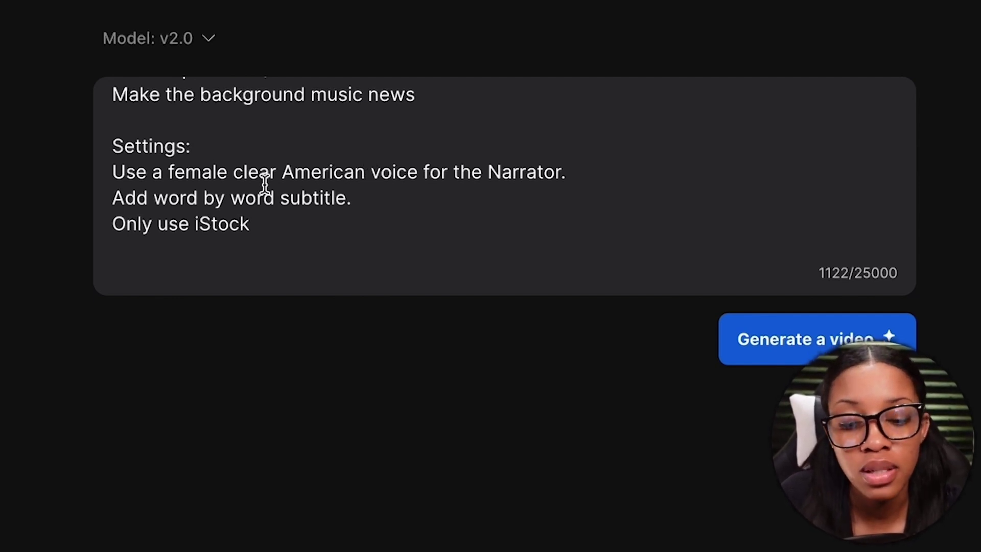
scroll(263, 101, "up", 10)
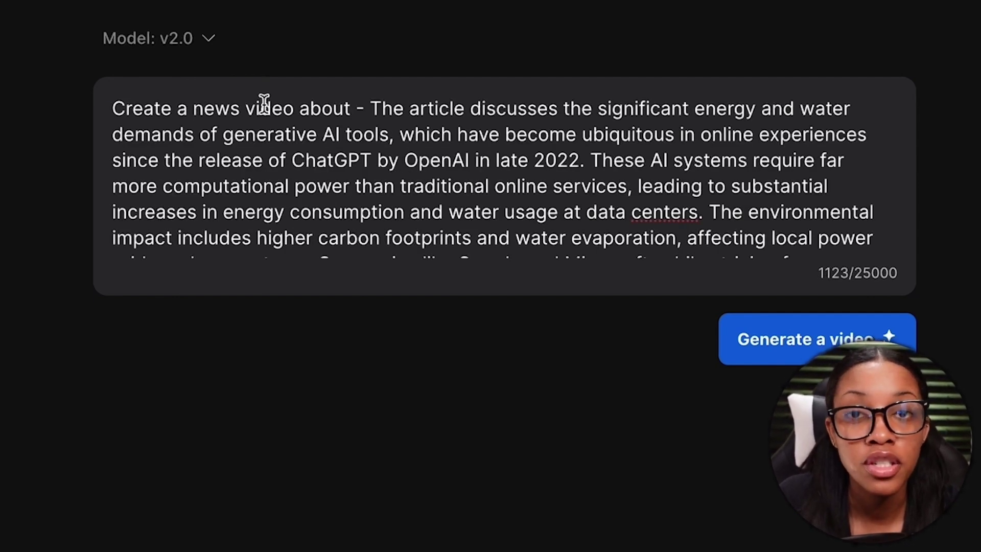
left_click(193, 105)
type("tech")
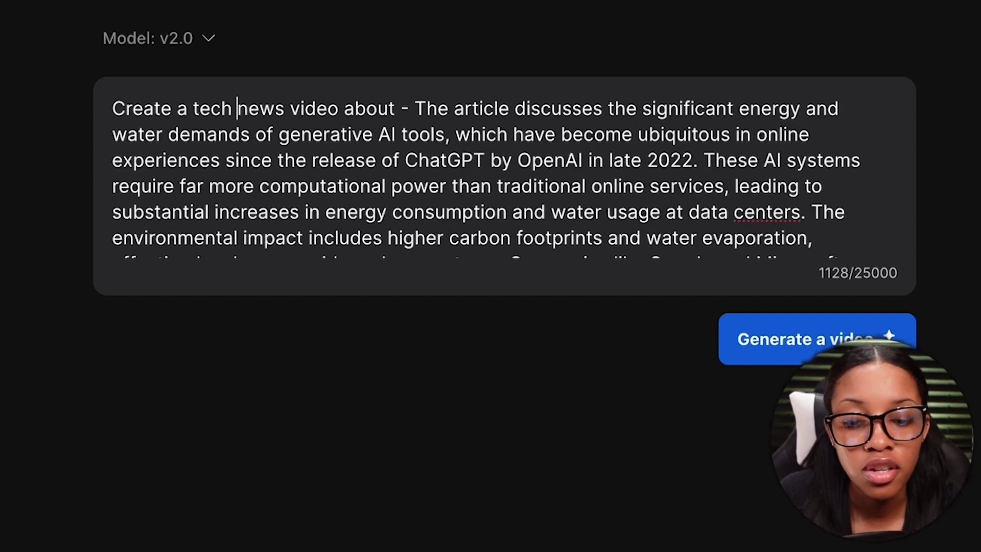
left_click(193, 104)
type("10")
key("BackSpace")
type("5")
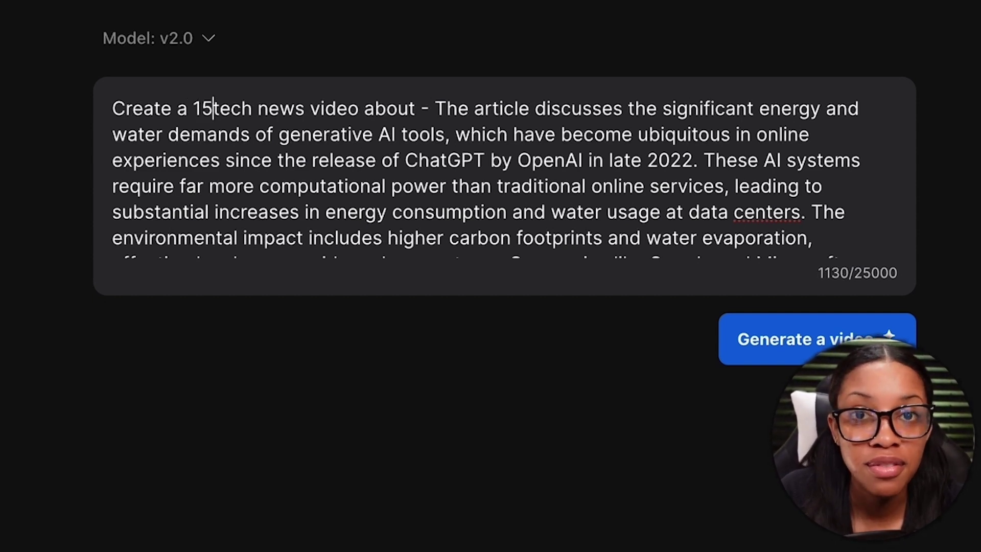
type(" min")
key("BackSpace")
key("BackSpace")
key("BackSpace")
key("BackSpace")
key("BackSpace")
key("BackSpace")
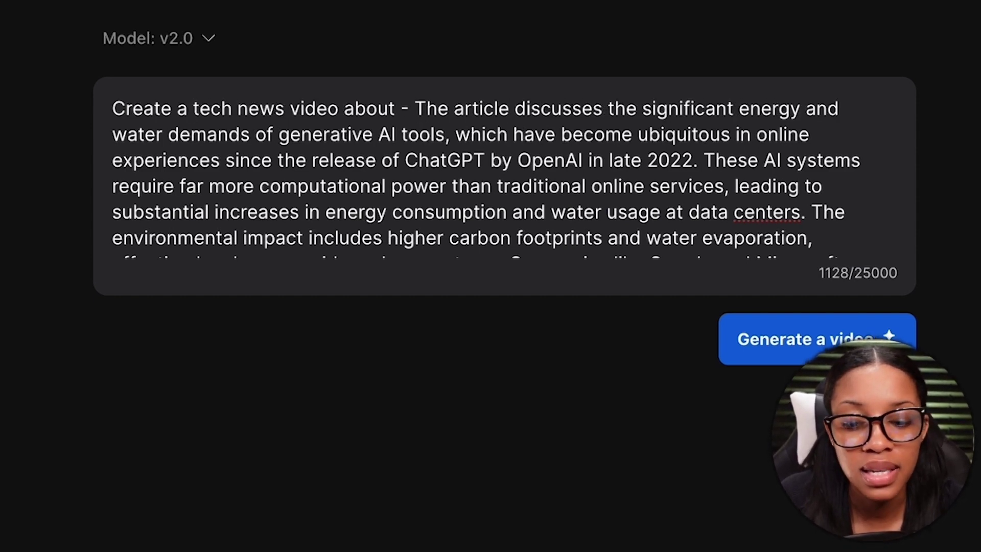
type("2 minute")
Add a new settings line after 'Only use iStock' reading 'make media pacing be very fast'
scroll(285, 199, "down", 5)
left_click(286, 201)
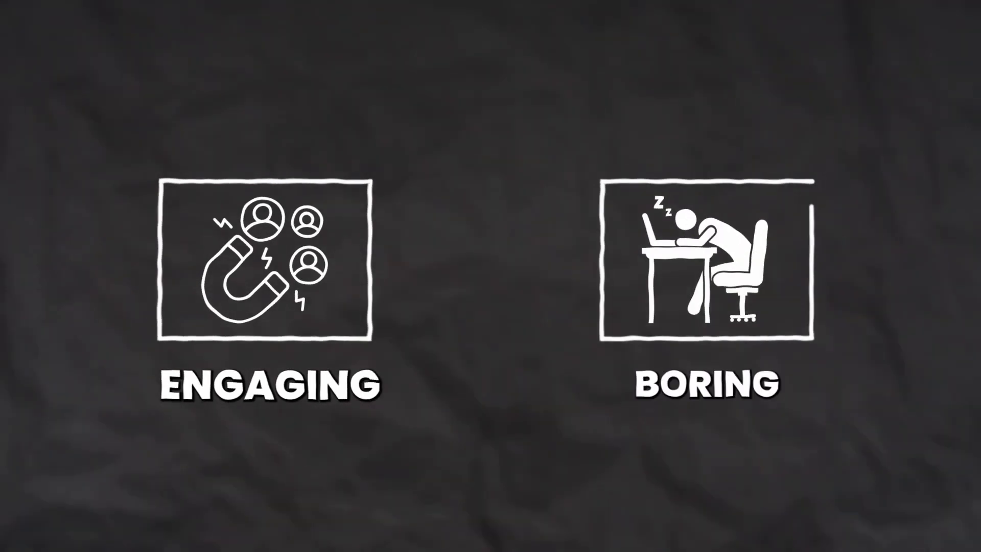
key("Return")
type("make medi")
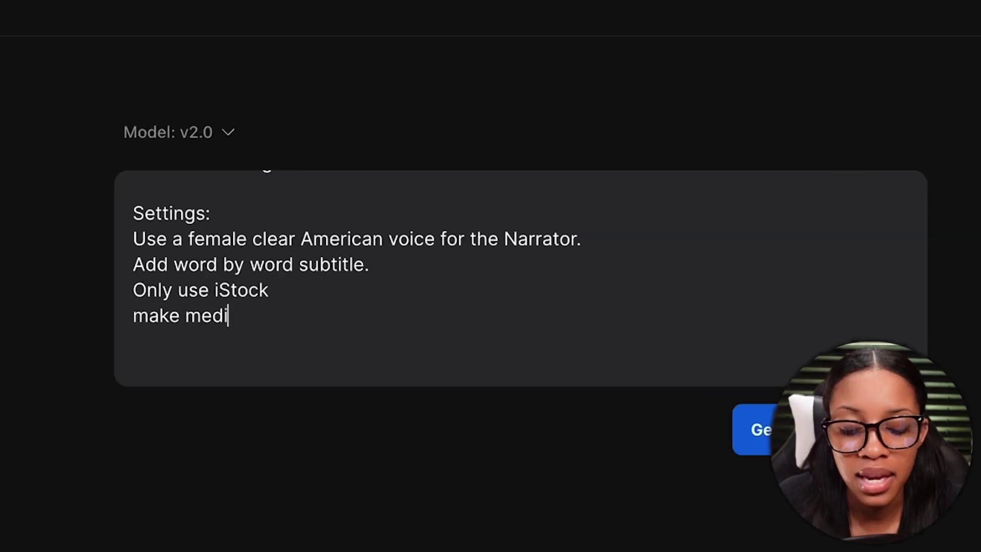
type("a pacing be")
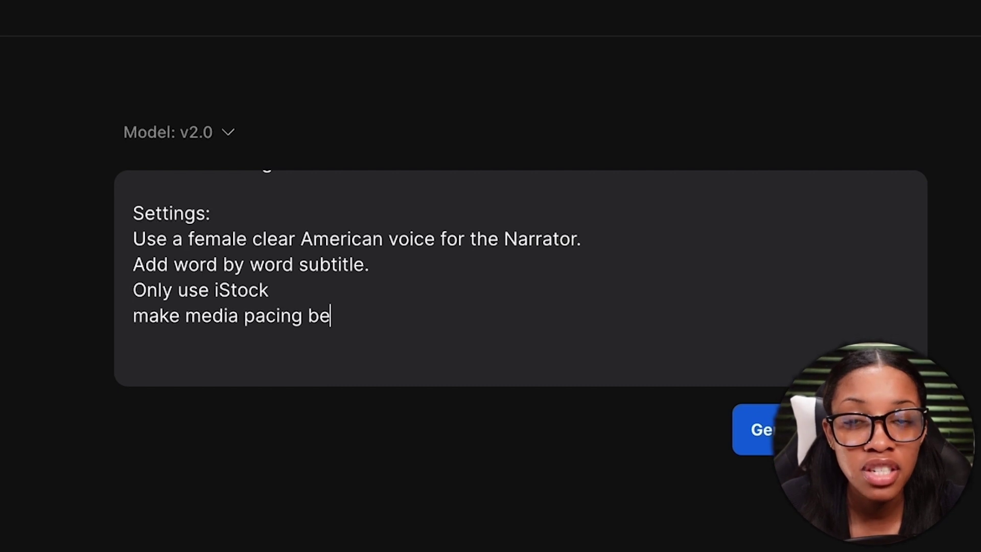
type(" very f")
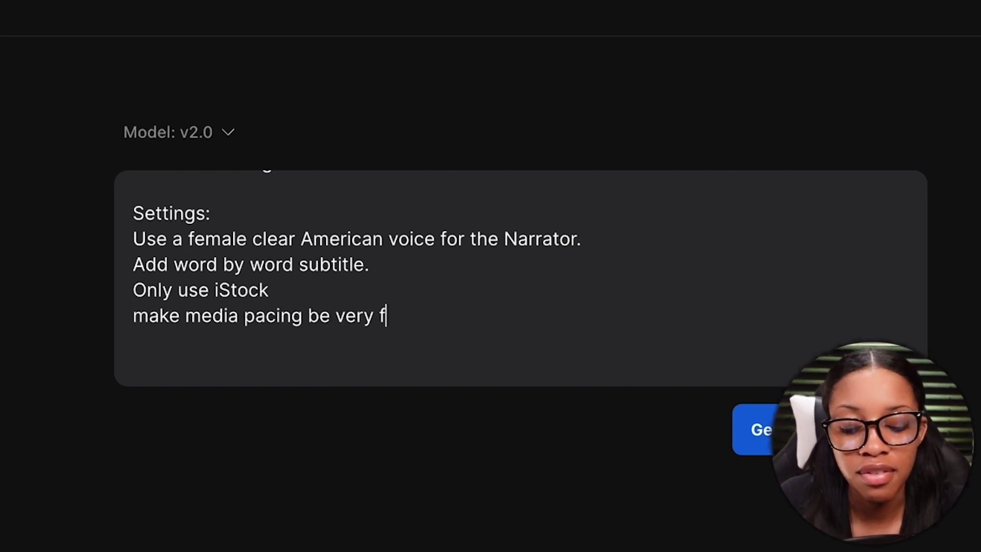
type("ast")
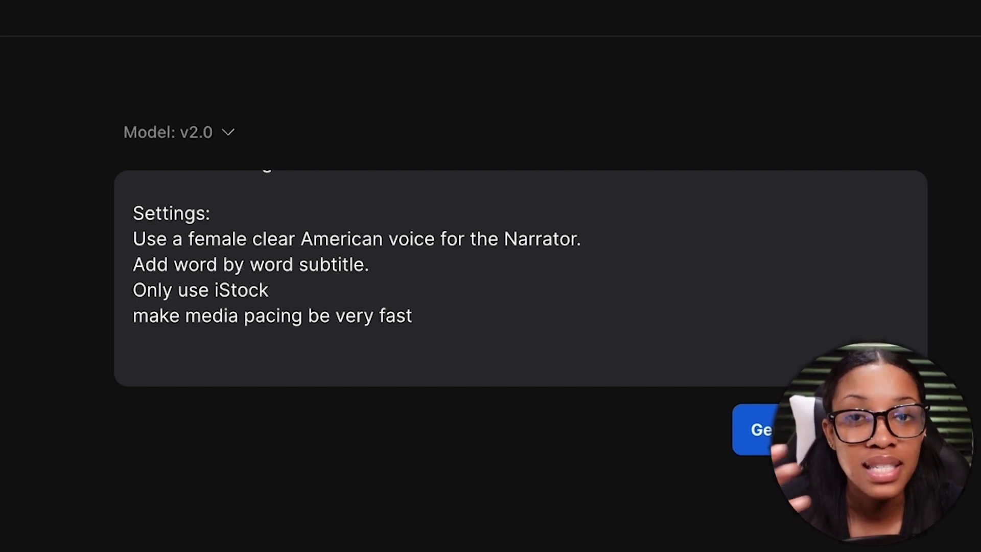
Generate the video from the prompt ending with 'make media pacing be very fast'
scroll(305, 321, "up", 10)
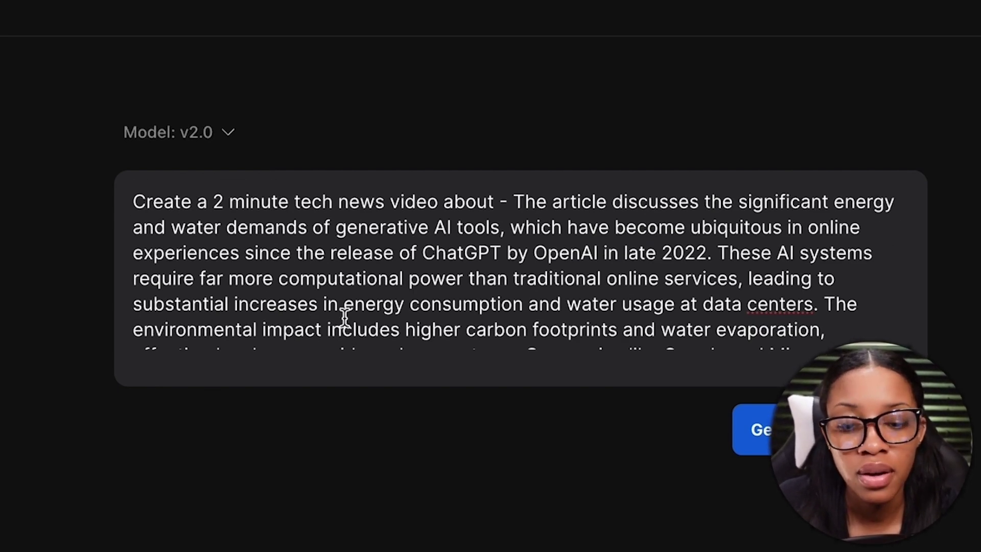
scroll(523, 324, "down", 10)
left_click(836, 429)
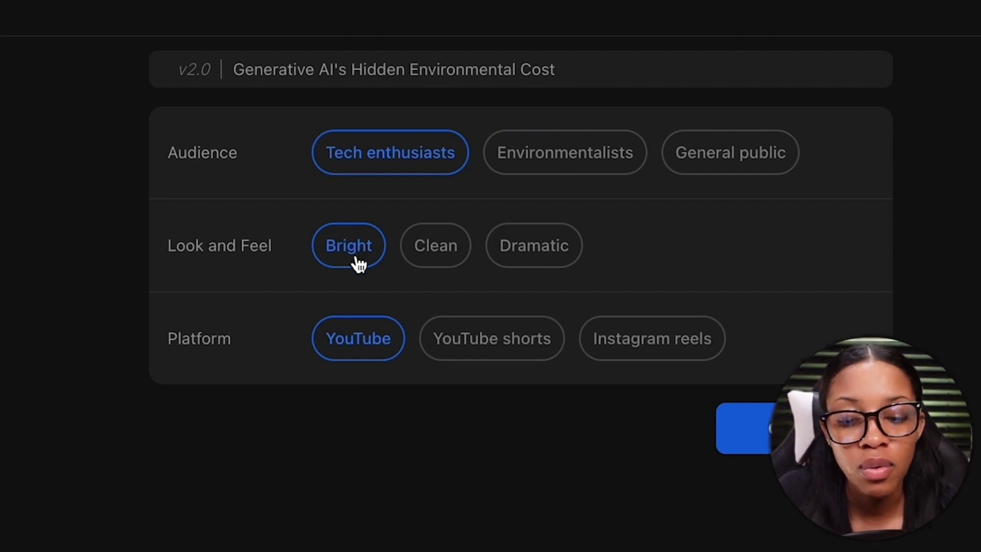
Switch the look and feel from Bright to Clean, keeping Tech enthusiasts and YouTube, and continue
left_click(440, 265)
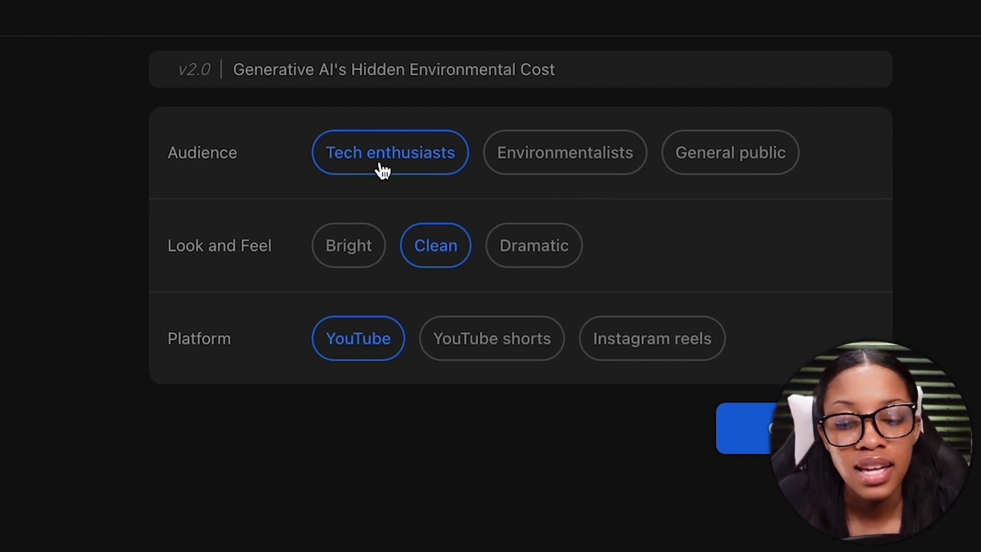
left_click(813, 428)
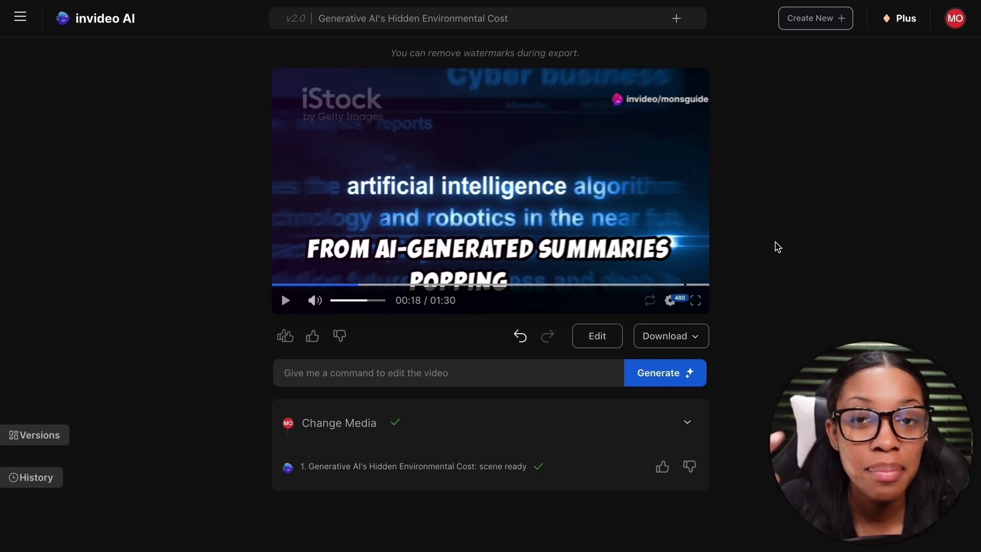
Rewind the finished 1:30 preview a couple of seconds to review it
left_click_drag(360, 284, 313, 285)
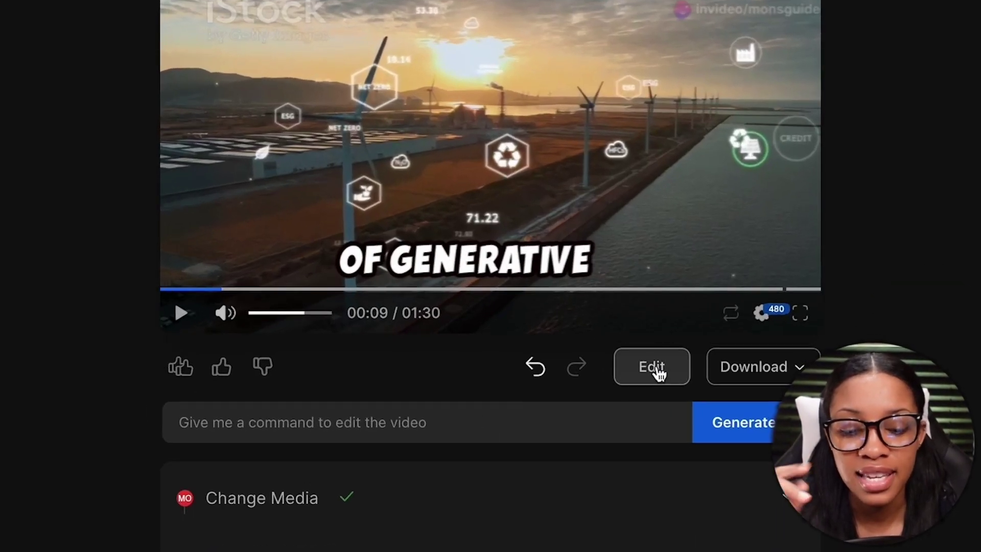
Open the media editor and inspect the data-centre and earbuds clips
left_click(654, 368)
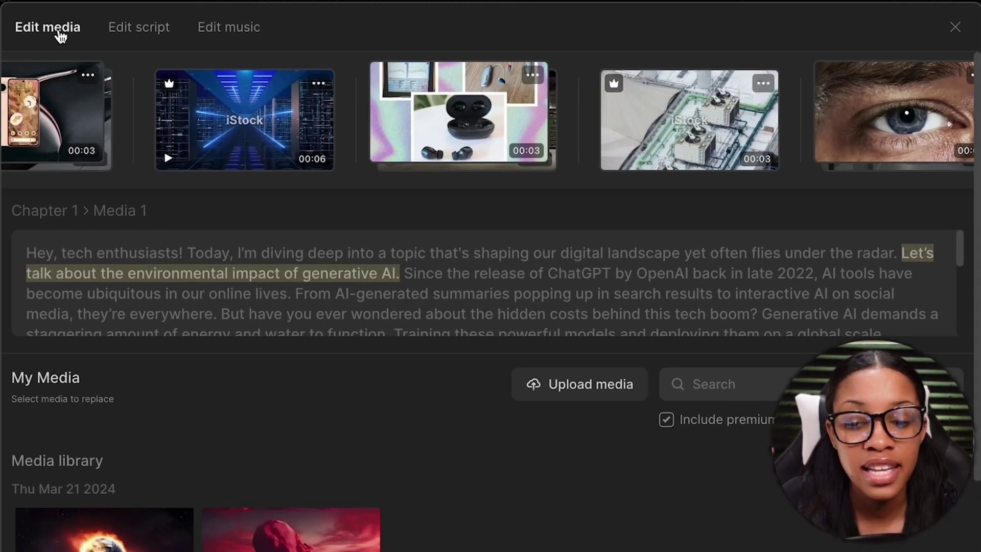
scroll(357, 112, "right", 2)
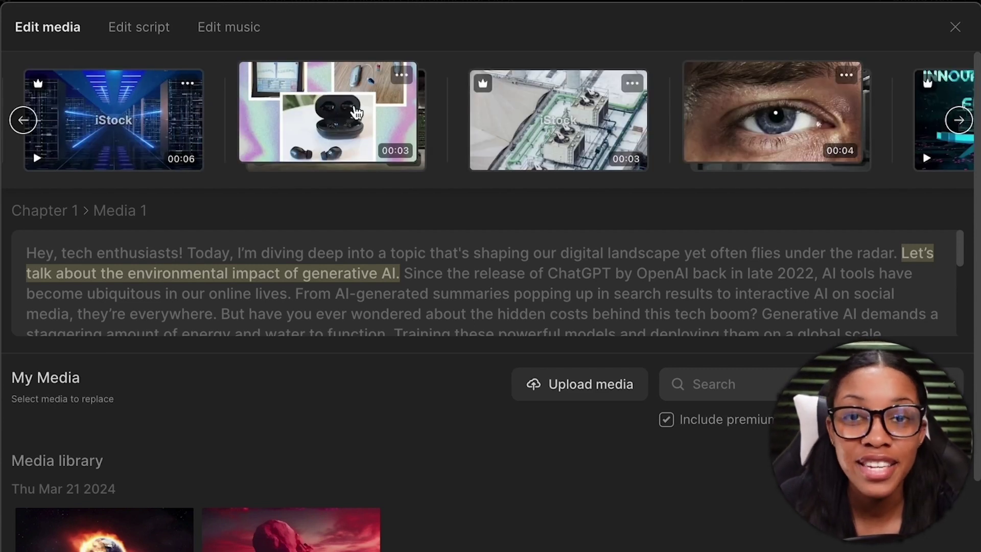
left_click(175, 111)
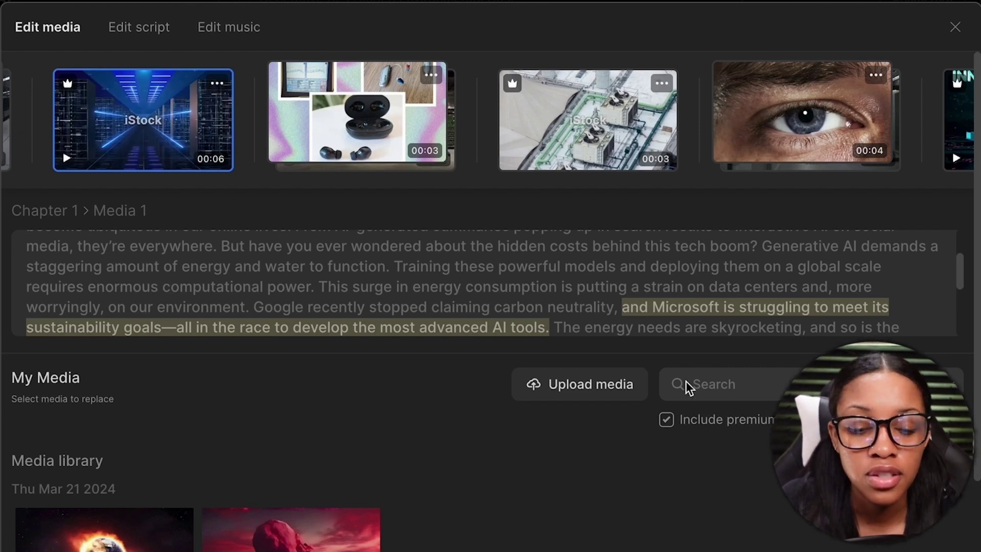
scroll(518, 129, "left", 3)
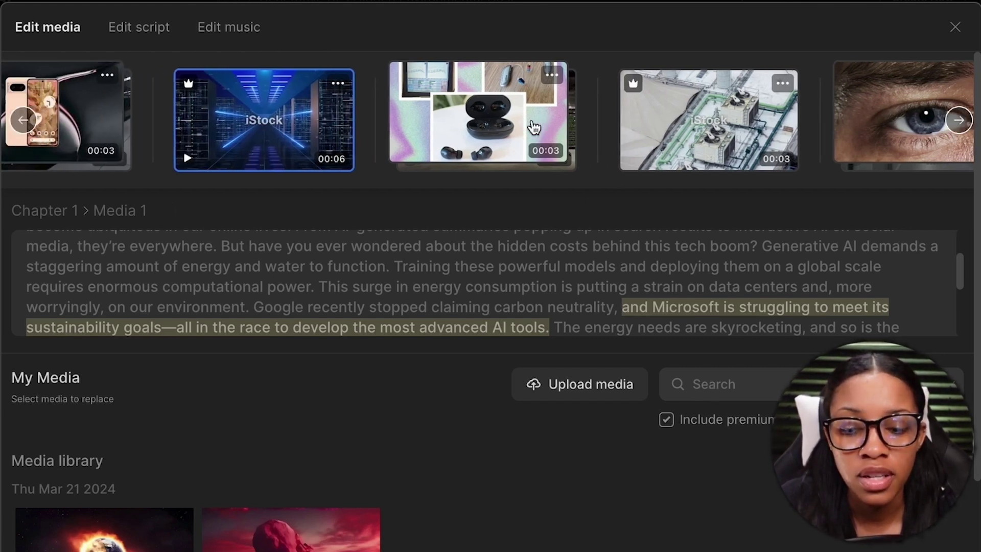
left_click(495, 116)
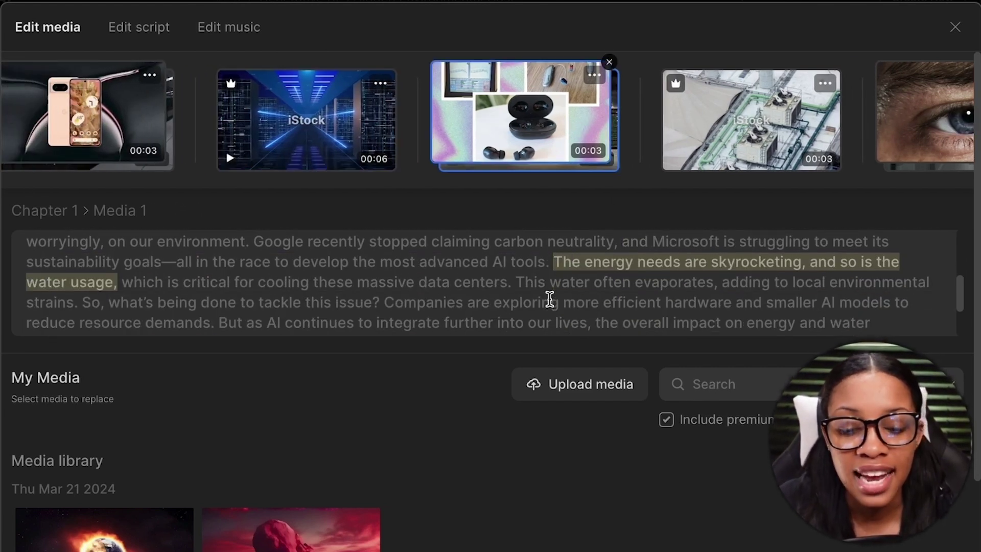
Search stock for 'energy and ai' and replace the selected slot with the aerial forest clip
left_click_drag(555, 262, 138, 274)
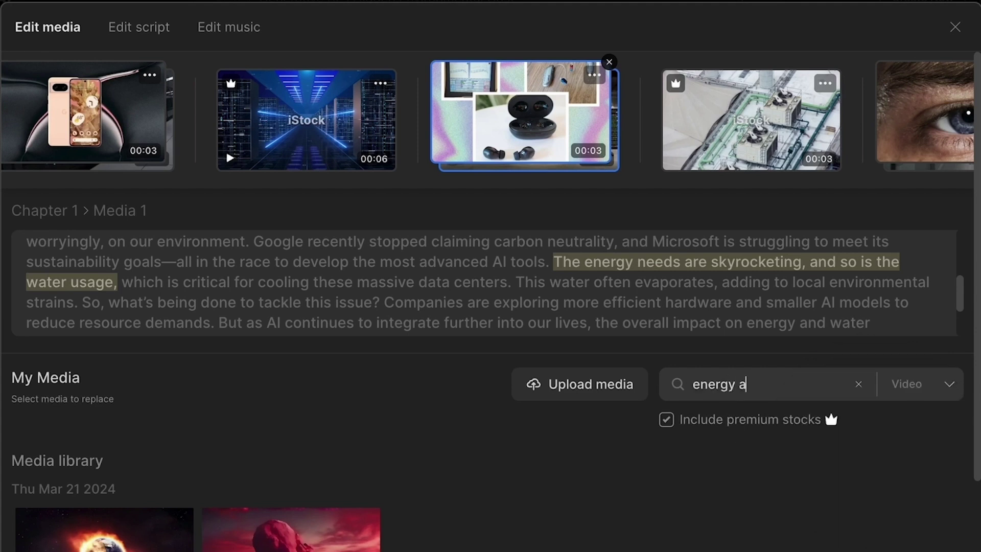
key("Return")
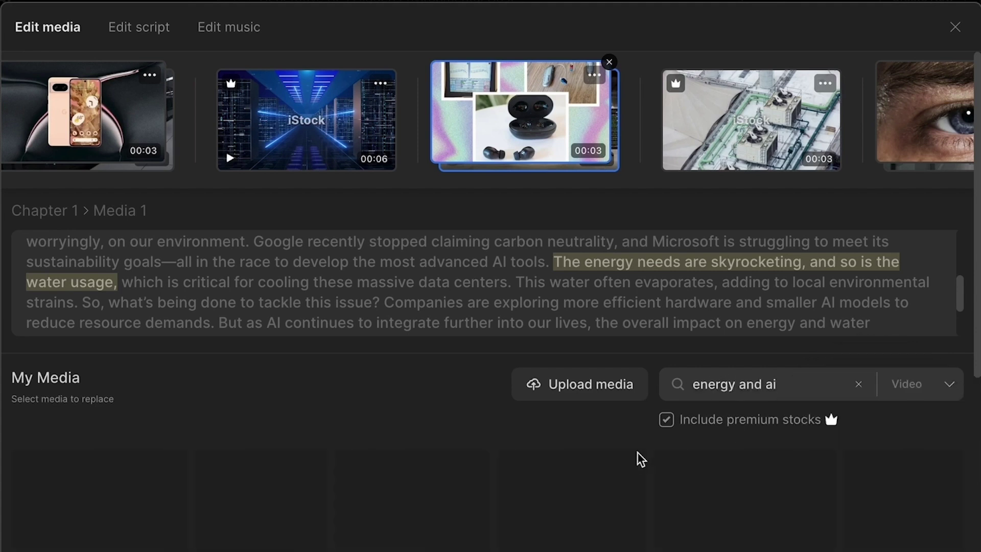
scroll(551, 470, "down", 12)
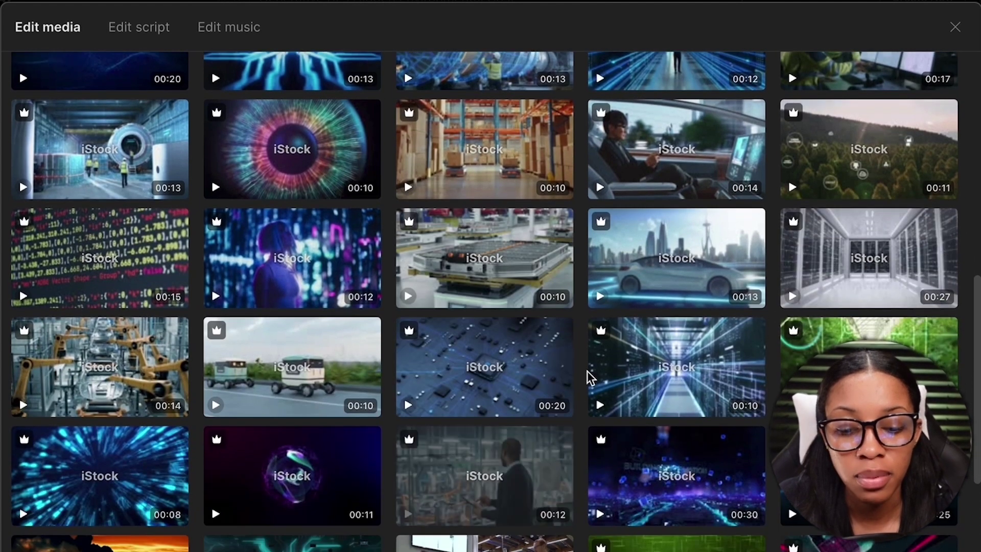
scroll(401, 300, "up", 10)
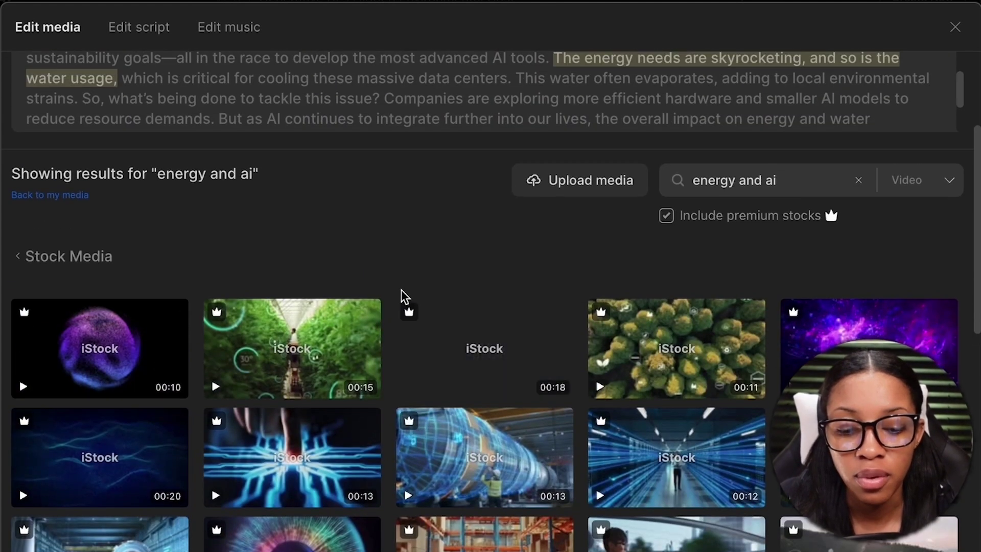
scroll(474, 305, "up", 2)
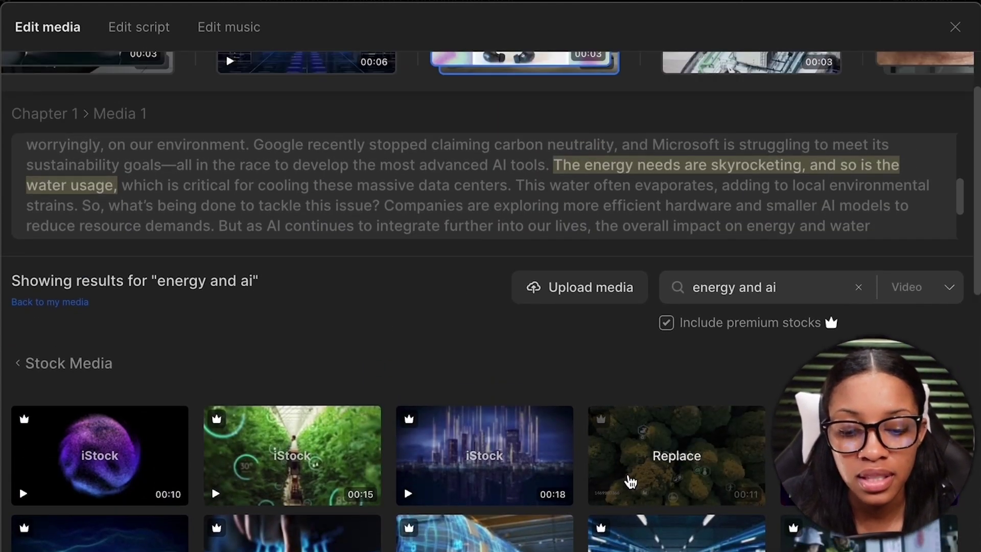
left_click(663, 462)
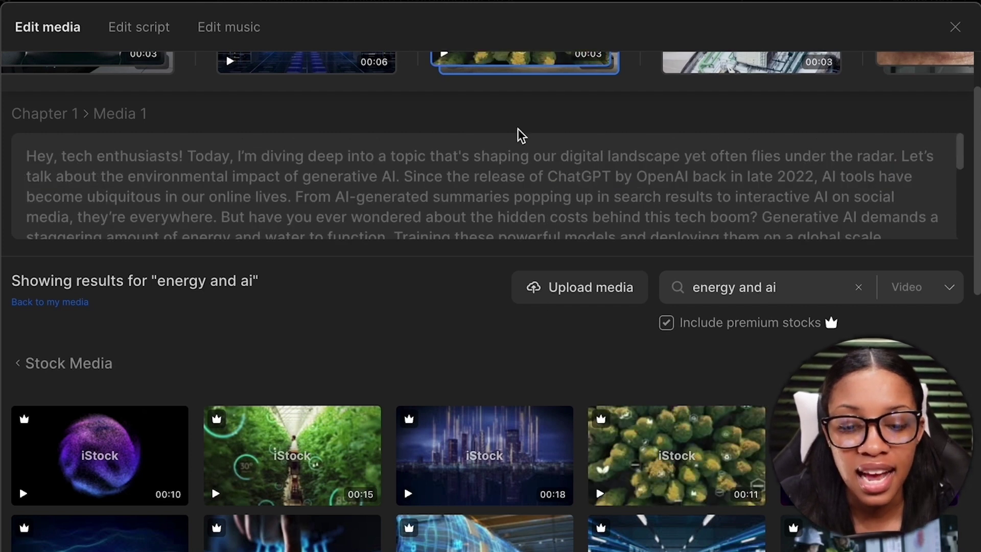
scroll(519, 136, "up", 2)
scroll(530, 153, "down", 2)
scroll(531, 171, "up", 2)
scroll(536, 256, "down", 5)
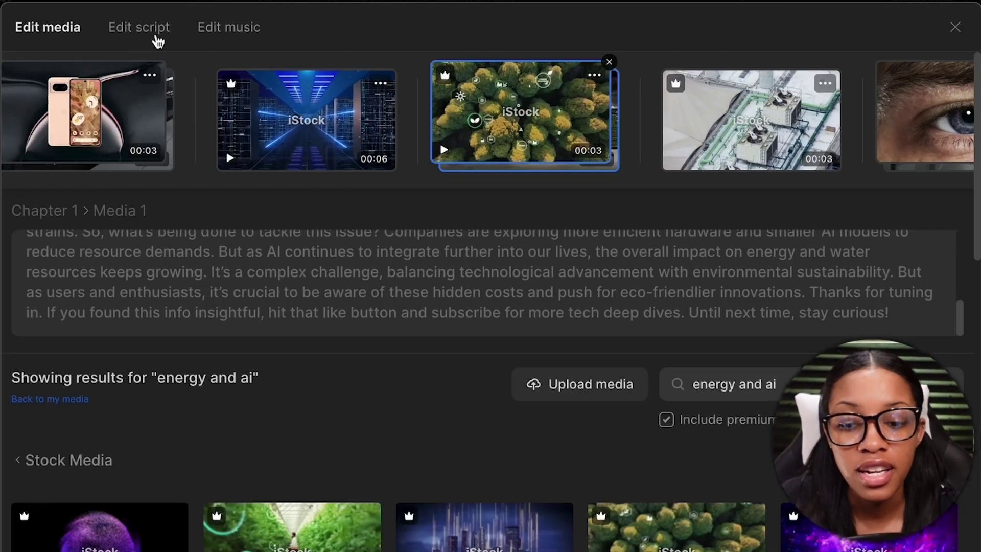
Select the script's opening line 'Hey, tech enthusiasts!', then move to the music editor
left_click(155, 36)
scroll(353, 390, "down", 5)
scroll(353, 391, "up", 5)
left_click(311, 196)
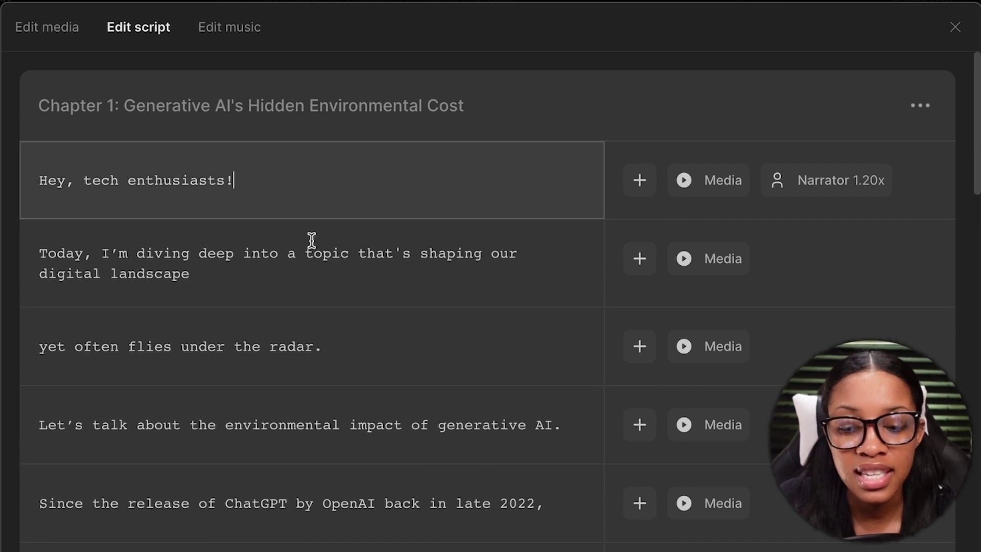
scroll(320, 344, "down", 20)
scroll(320, 345, "up", 20)
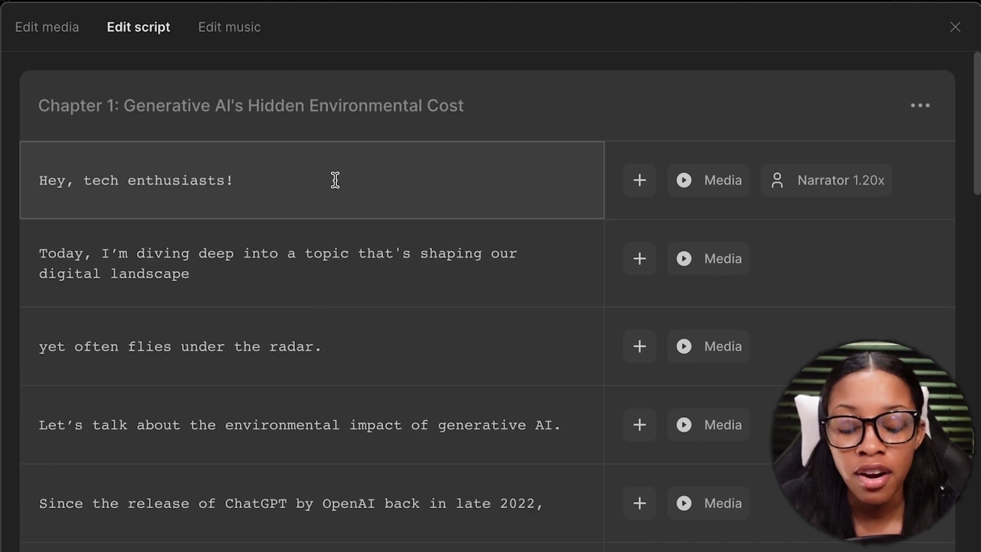
left_click_drag(267, 177, 43, 180)
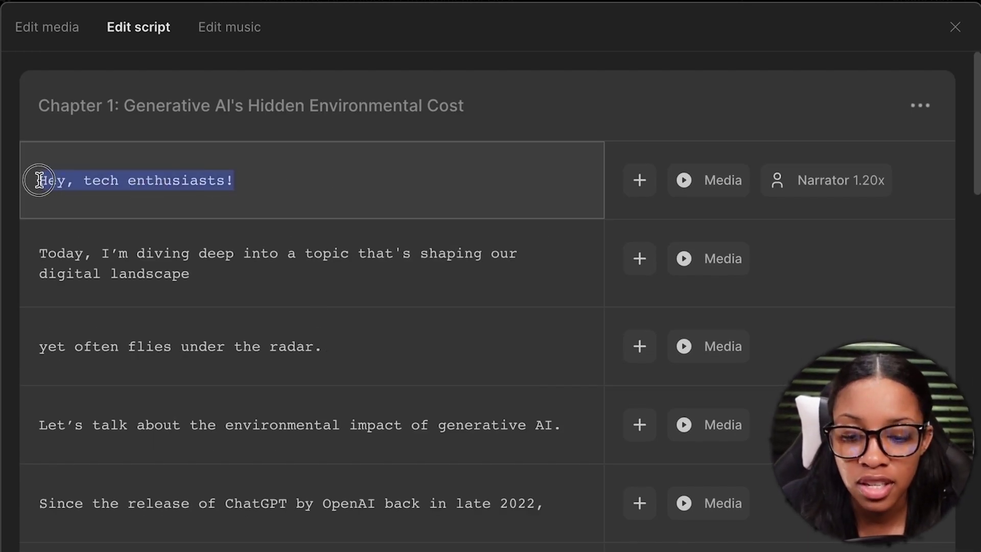
left_click(266, 175)
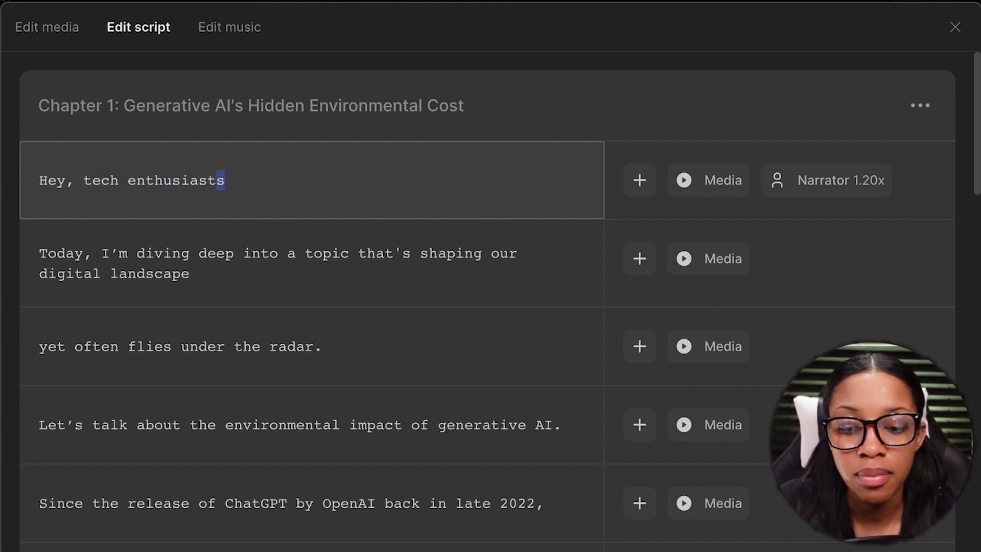
left_click(562, 100)
left_click(229, 27)
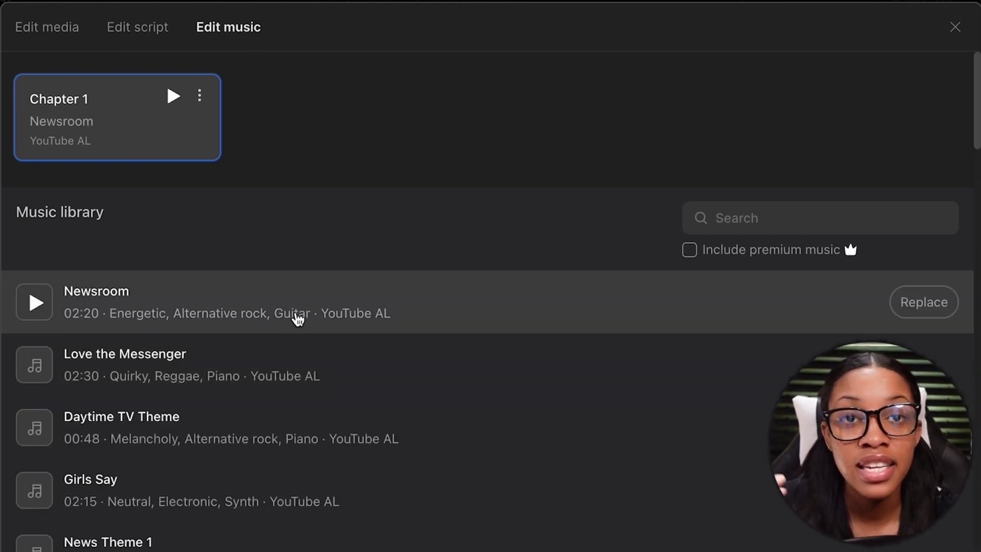
Replace Chapter 1's Newsroom music with Daytime TV Theme and apply the change
scroll(296, 432, "down", 20)
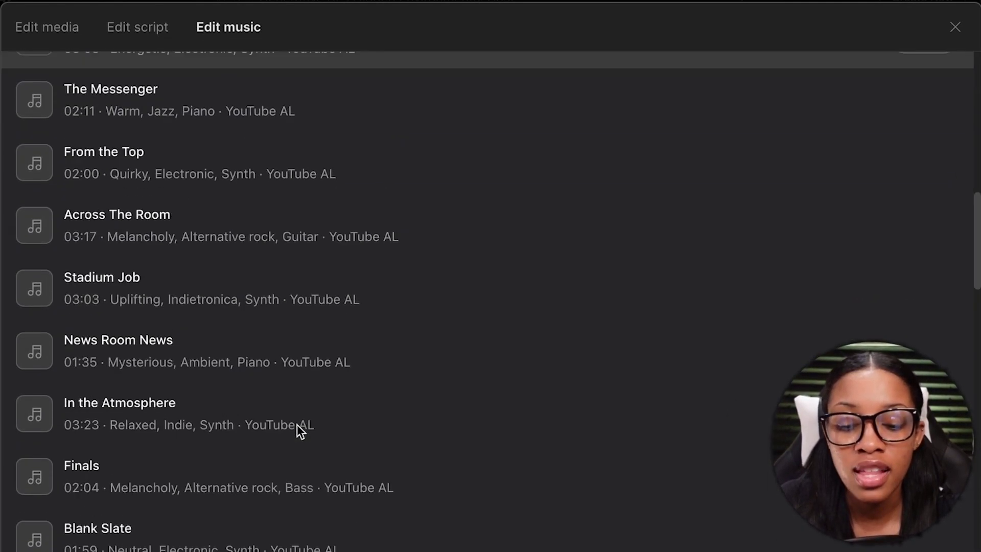
scroll(299, 432, "down", 5)
scroll(299, 432, "up", 20)
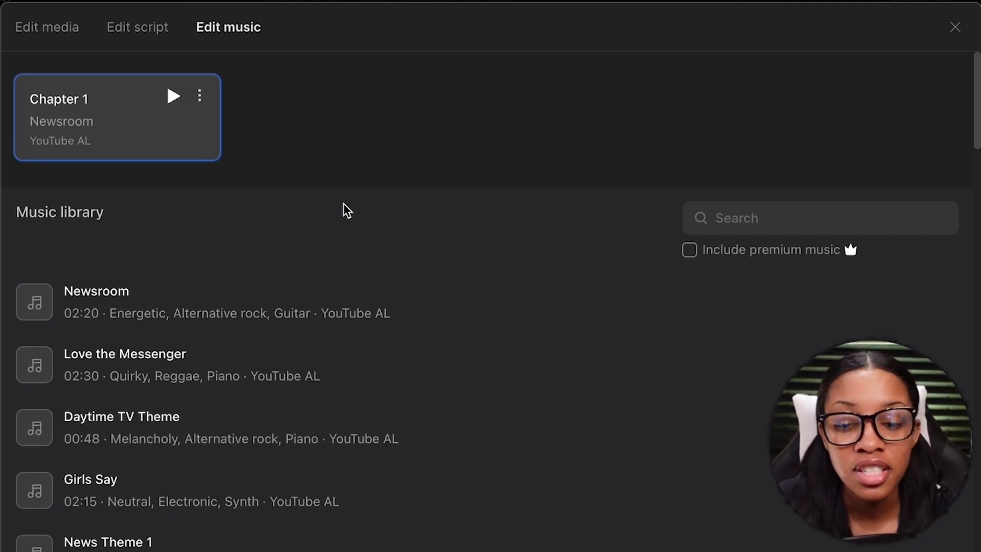
scroll(302, 244, "down", 3)
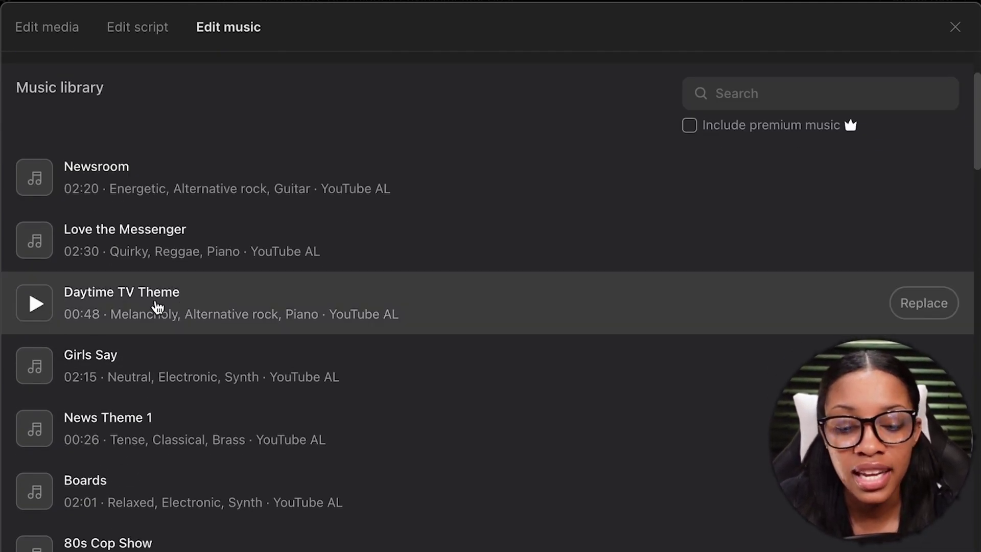
scroll(275, 314, "up", 3)
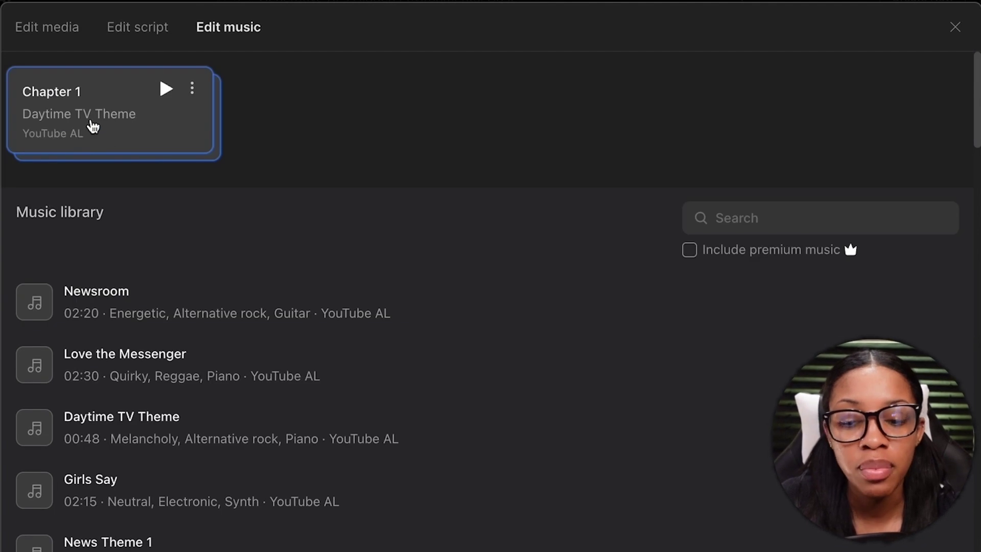
left_click(88, 136)
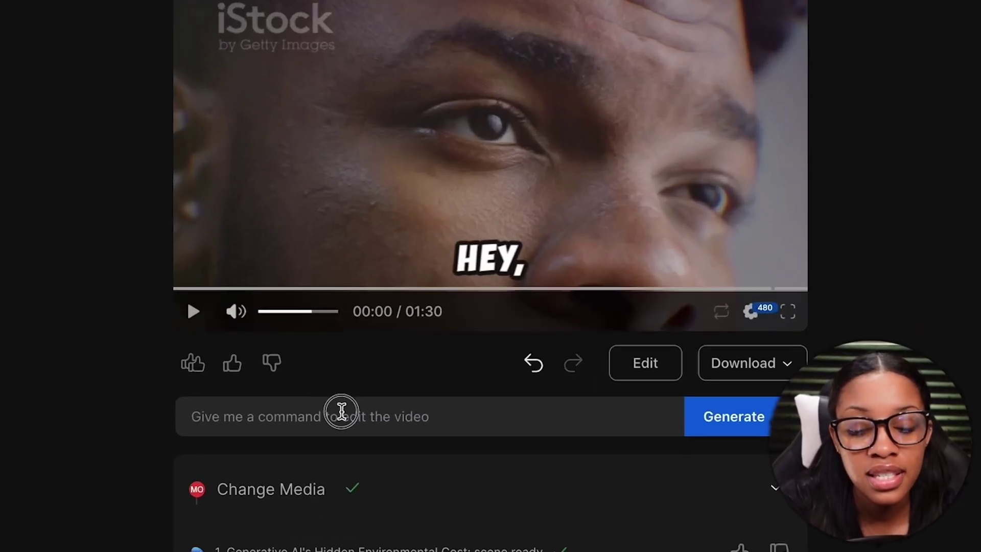
Submit the 'remove subtitles' command and play the preview to check the captions are gone
left_click(387, 369)
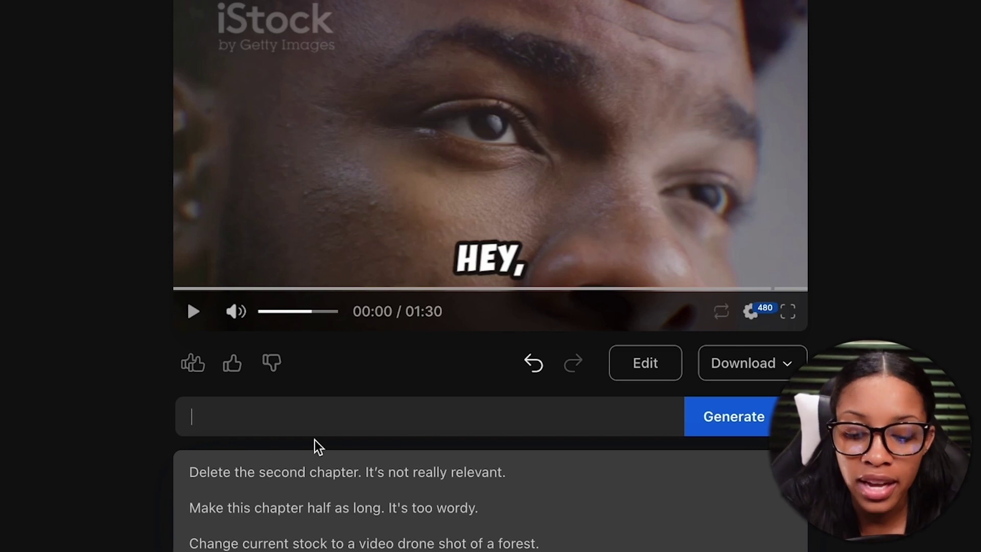
type("remove subst")
key("BackSpace")
type("titles")
key("Return")
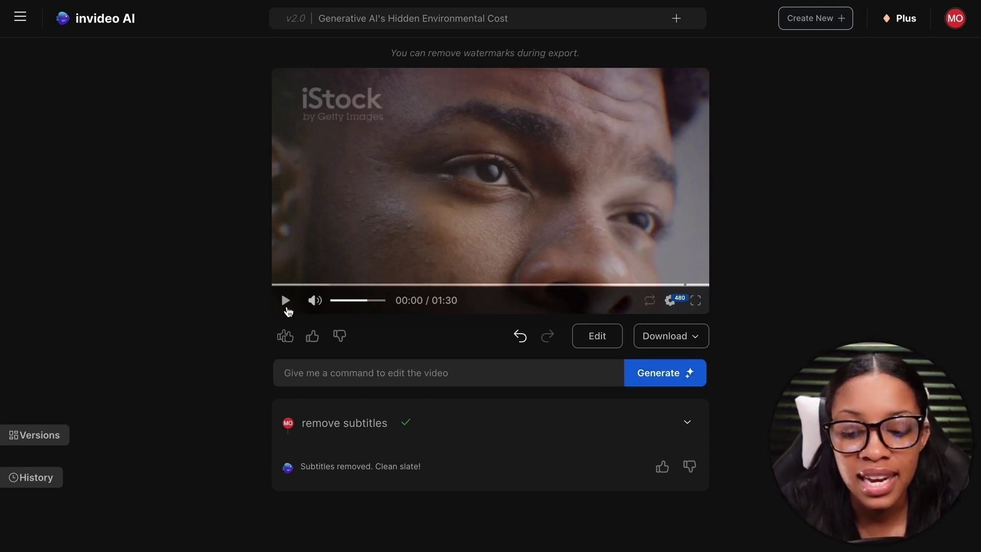
left_click(287, 307)
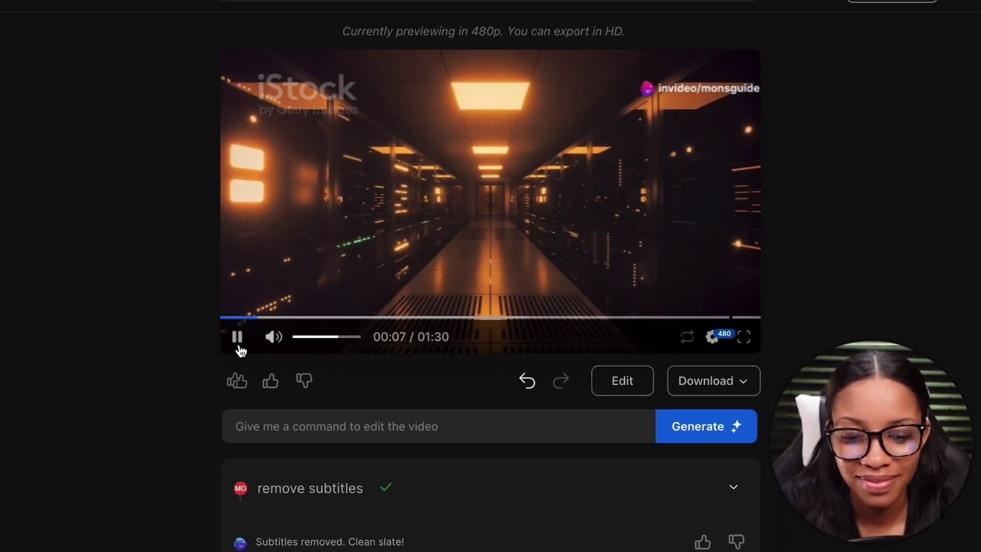
left_click(238, 345)
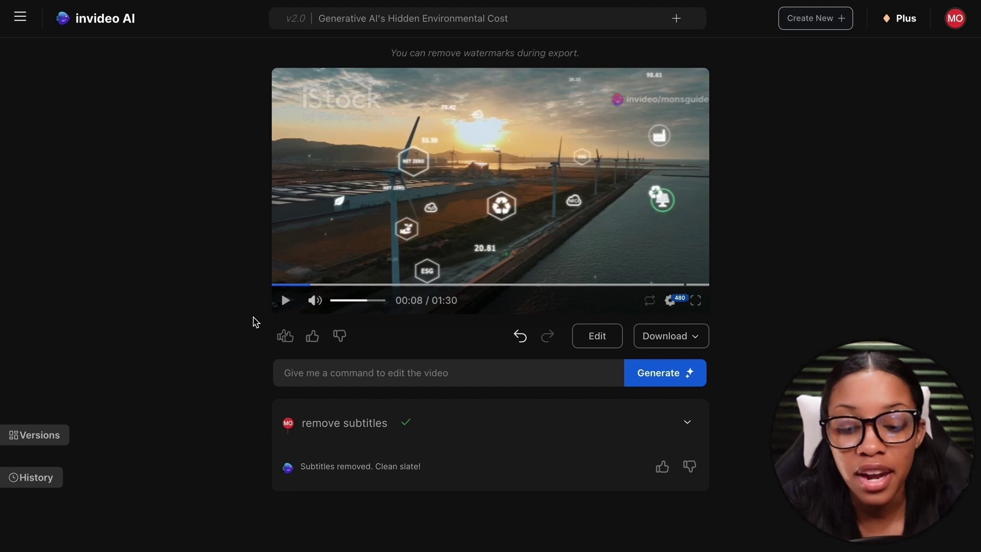
Submit the command 'reduce background music volume to 50%'
left_click(356, 374)
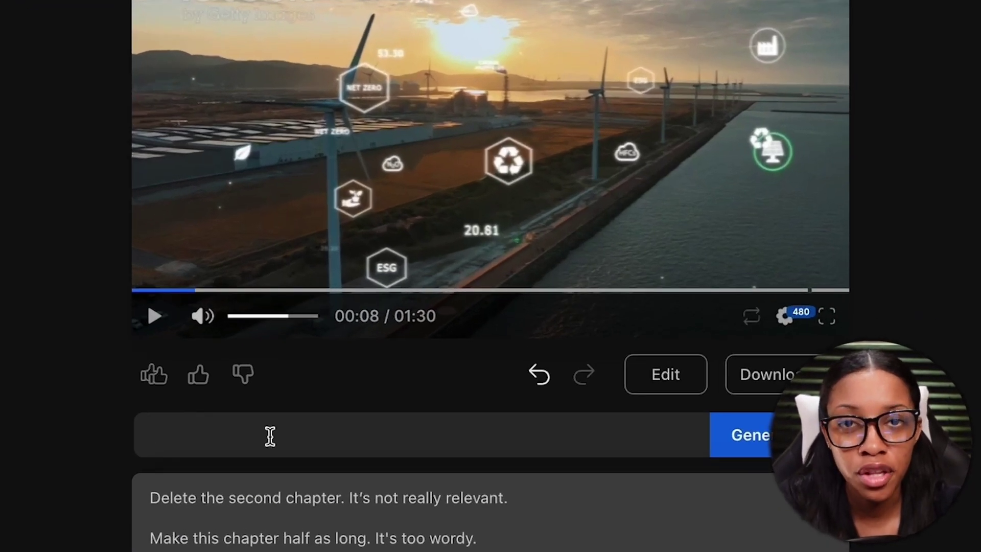
left_click(179, 459)
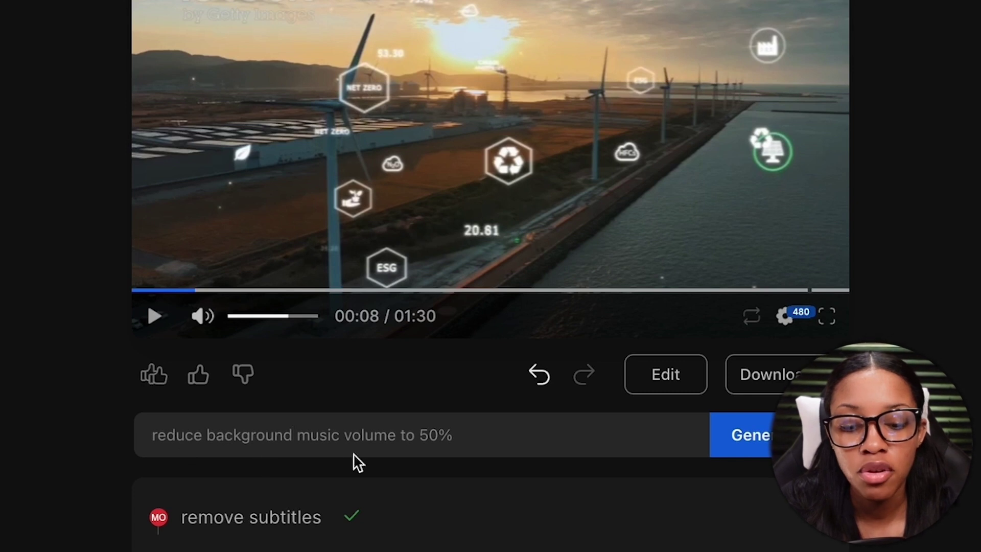
left_click(747, 436)
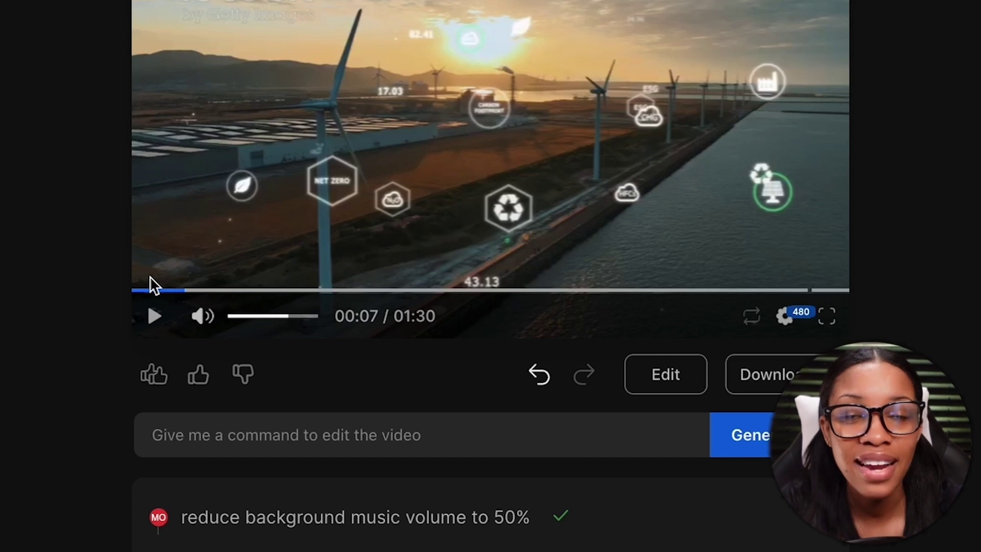
left_click(339, 428)
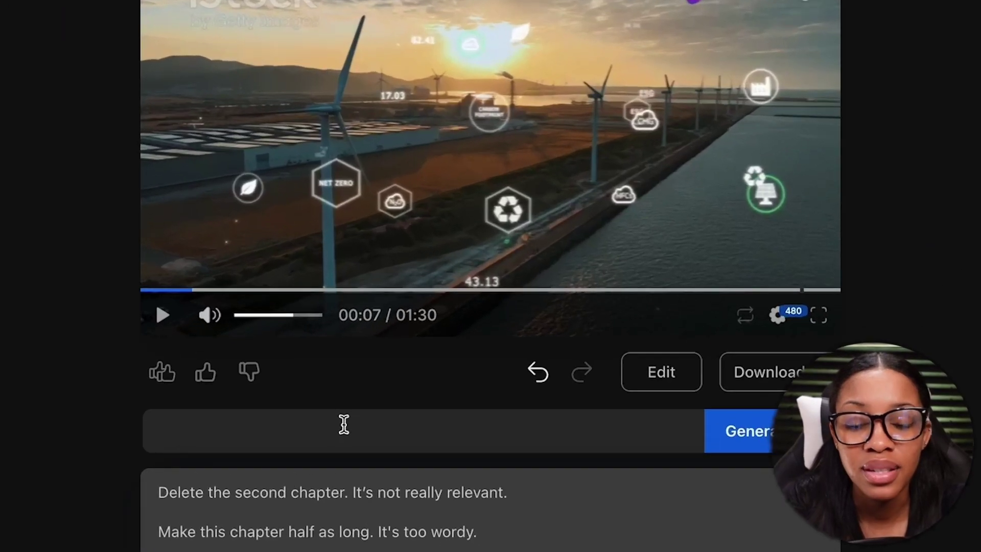
Regenerate the video with the command 'change video language to french' and preview the 02:02 French version
type("change video language to french")
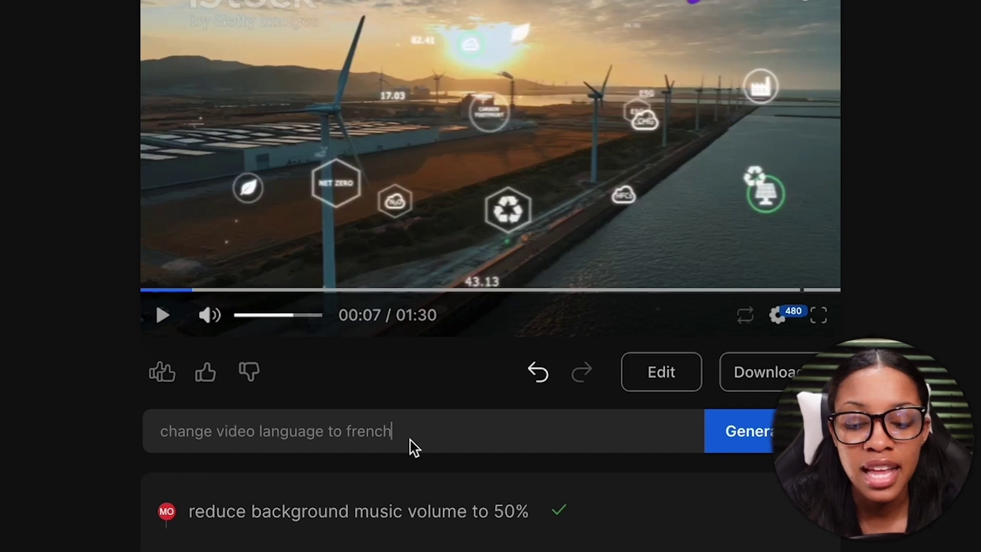
left_click(721, 429)
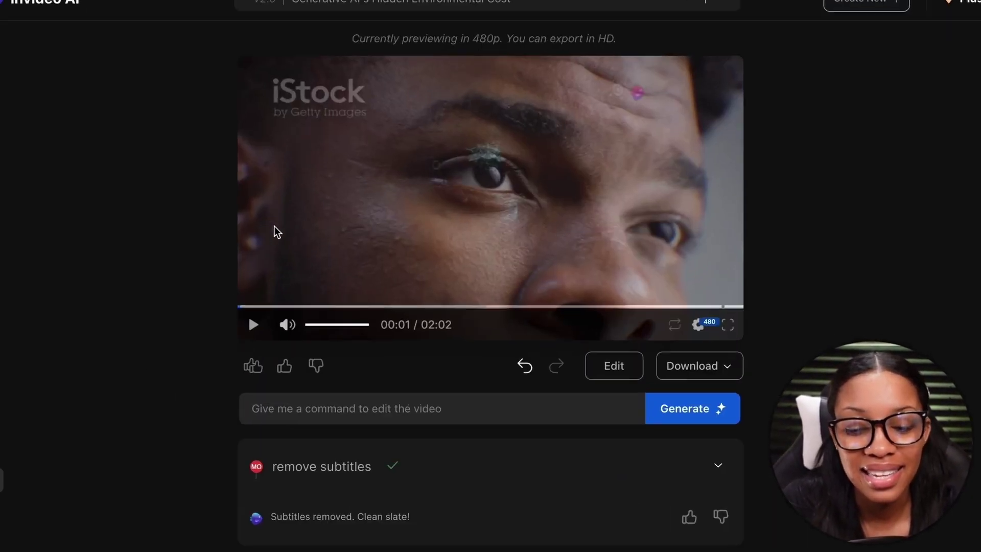
left_click(191, 179)
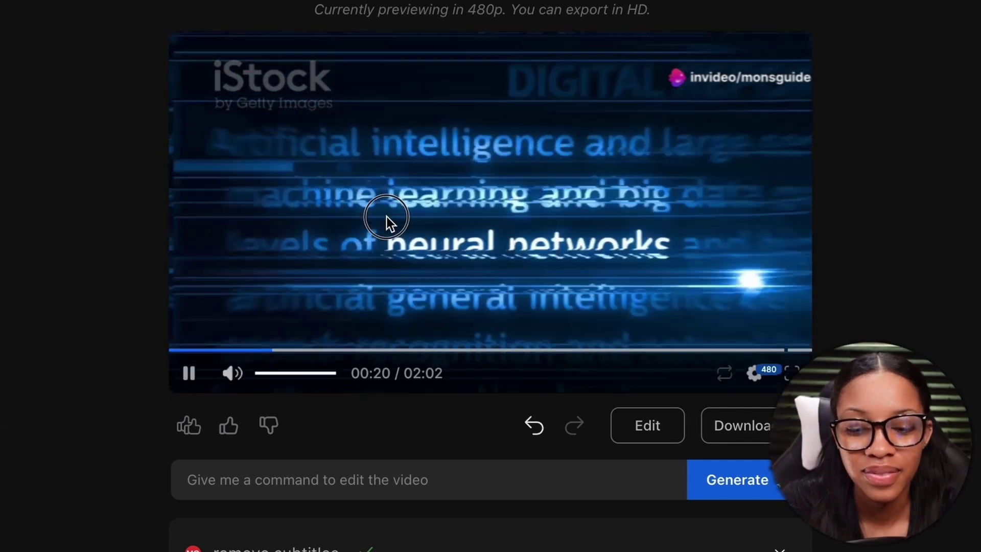
left_click(387, 217)
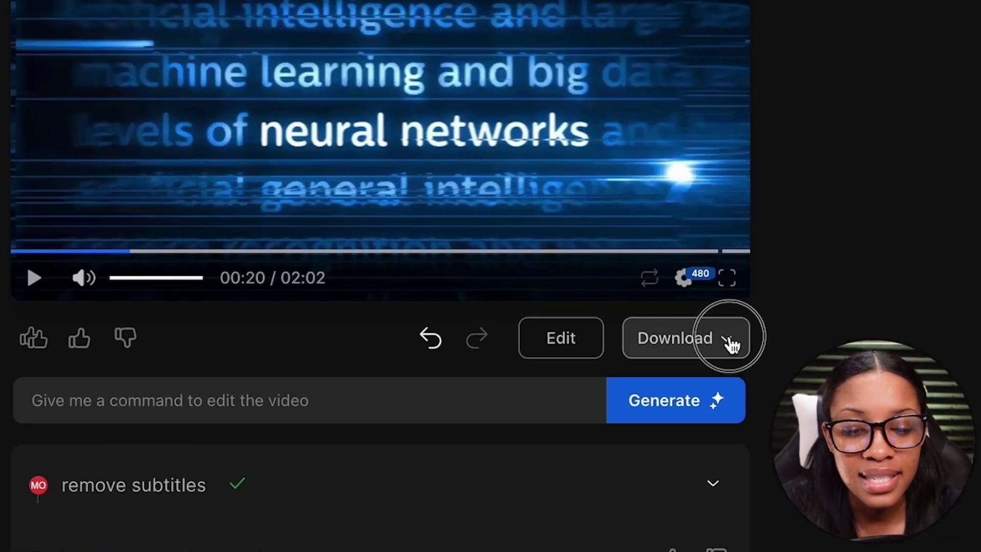
Start rendering the French video for download at 1080p with no watermarks and no branding
left_click(732, 343)
left_click(736, 394)
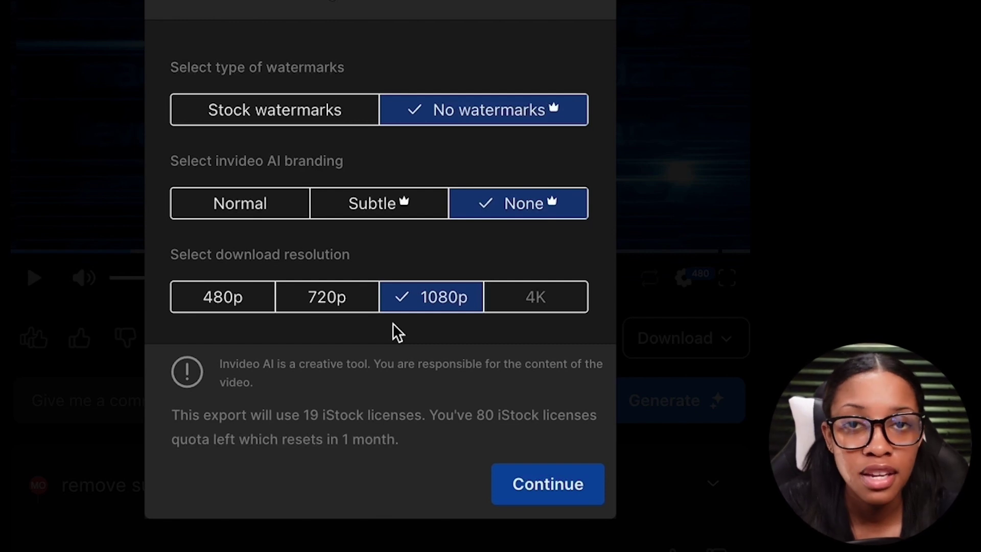
left_click(560, 495)
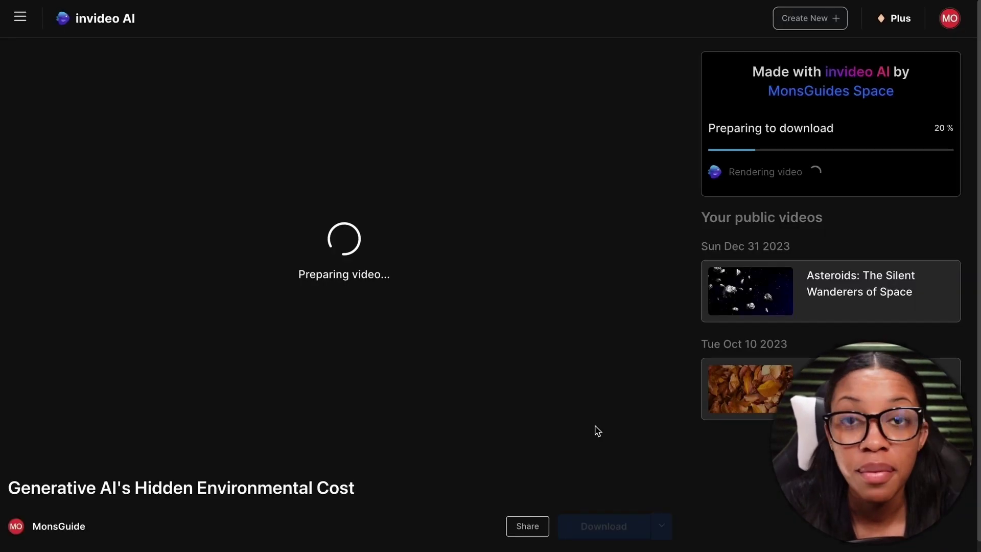